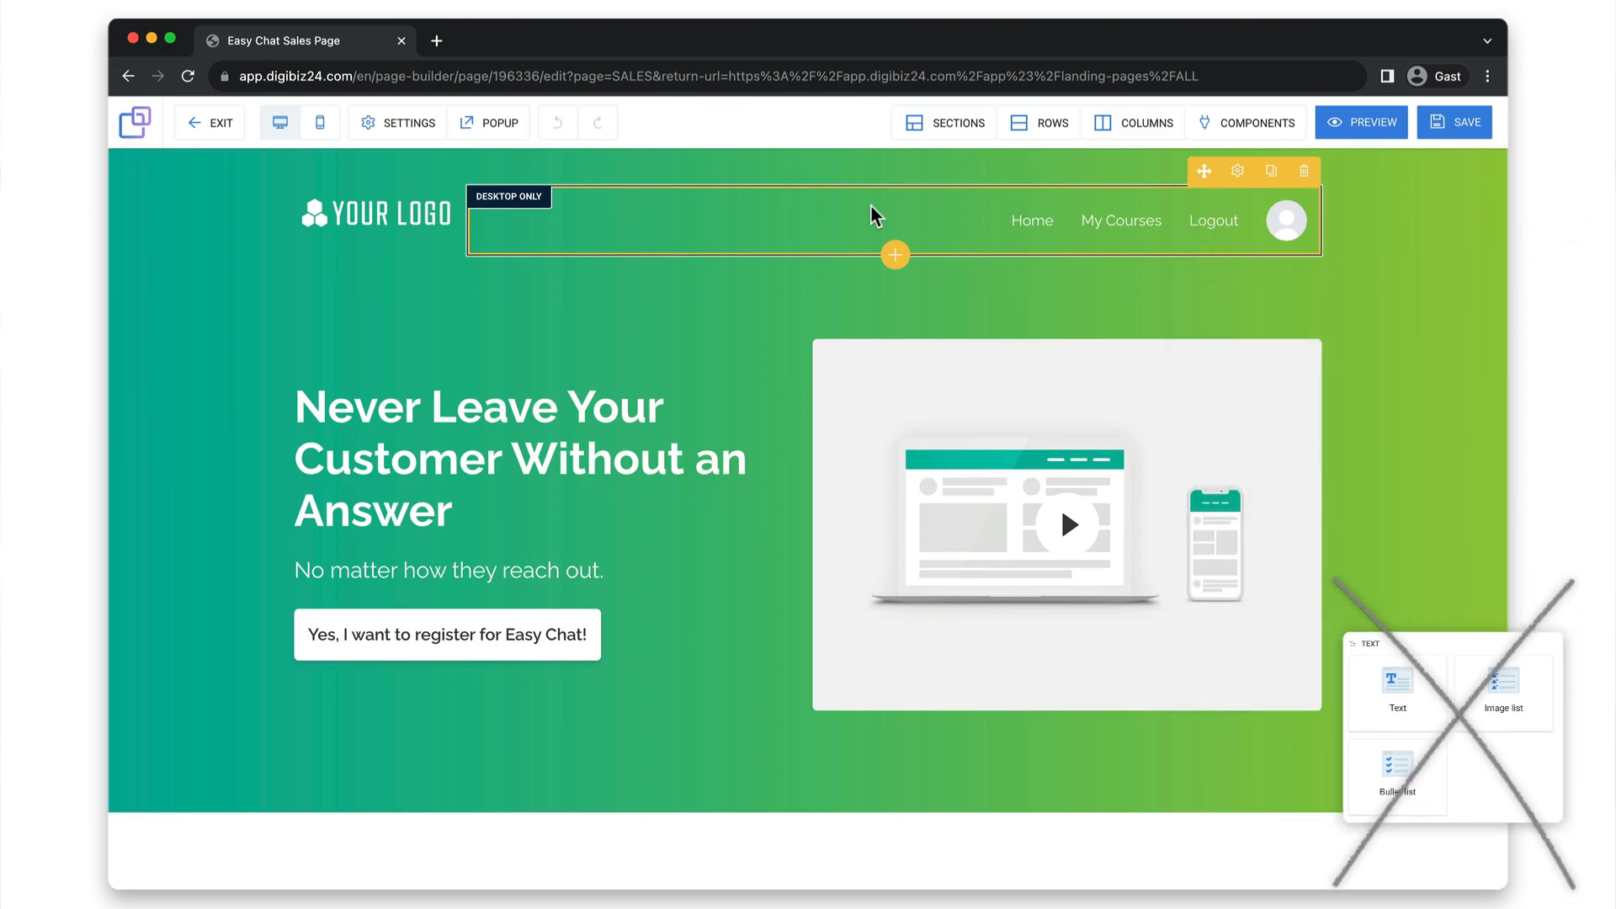
# Open the settings of the hero section's video pop-up and close them again.
pyautogui.click(871, 375)
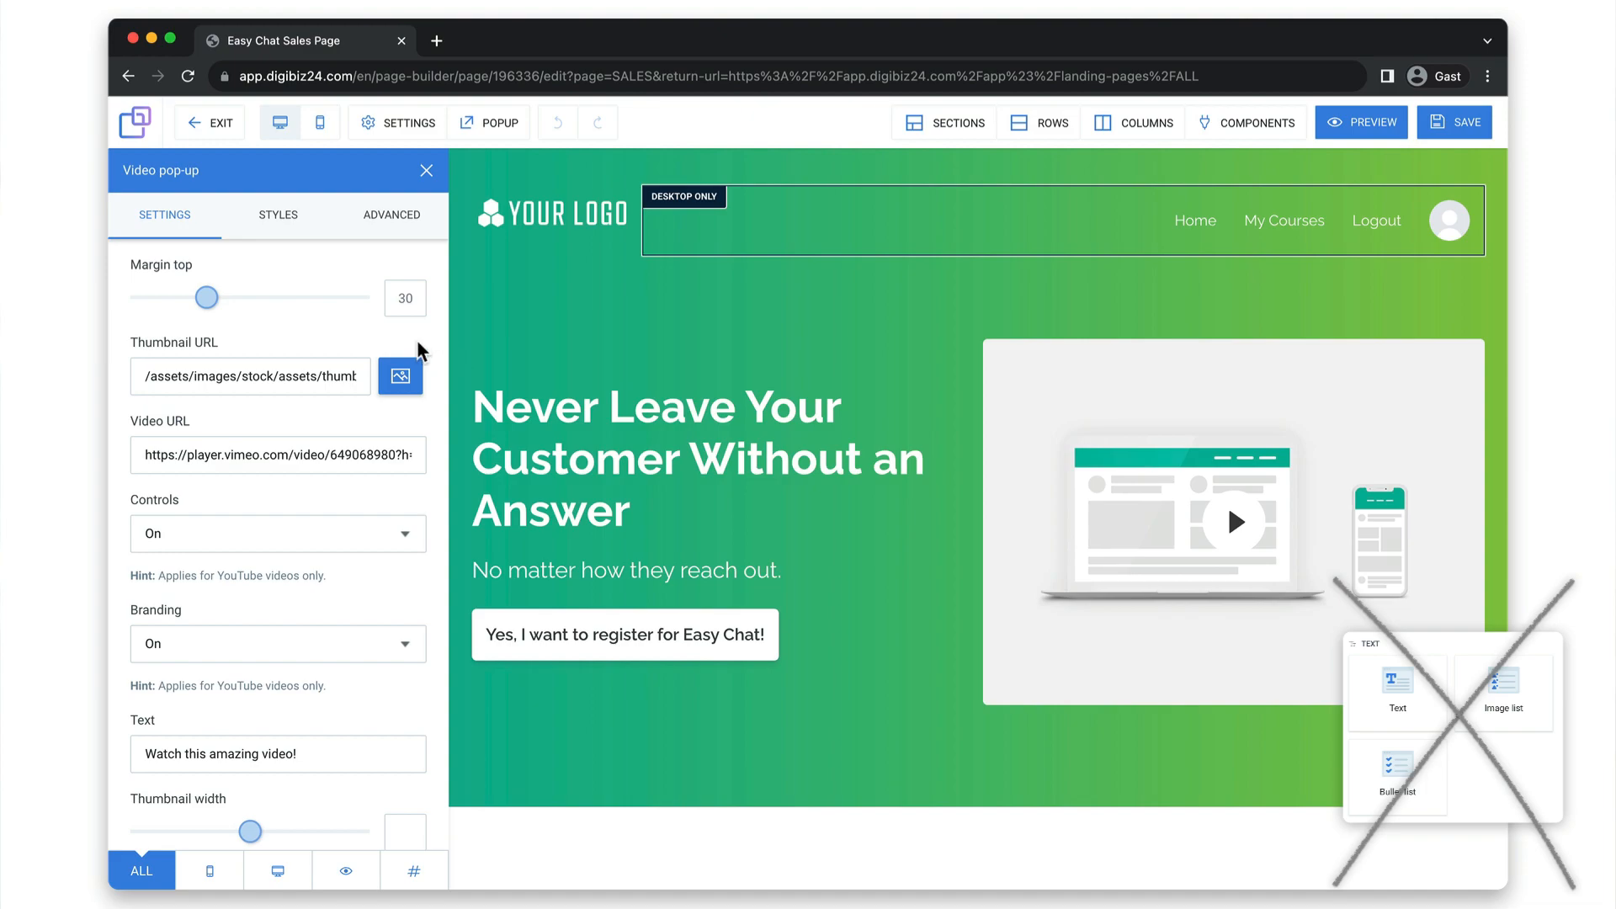
pyautogui.click(1166, 437)
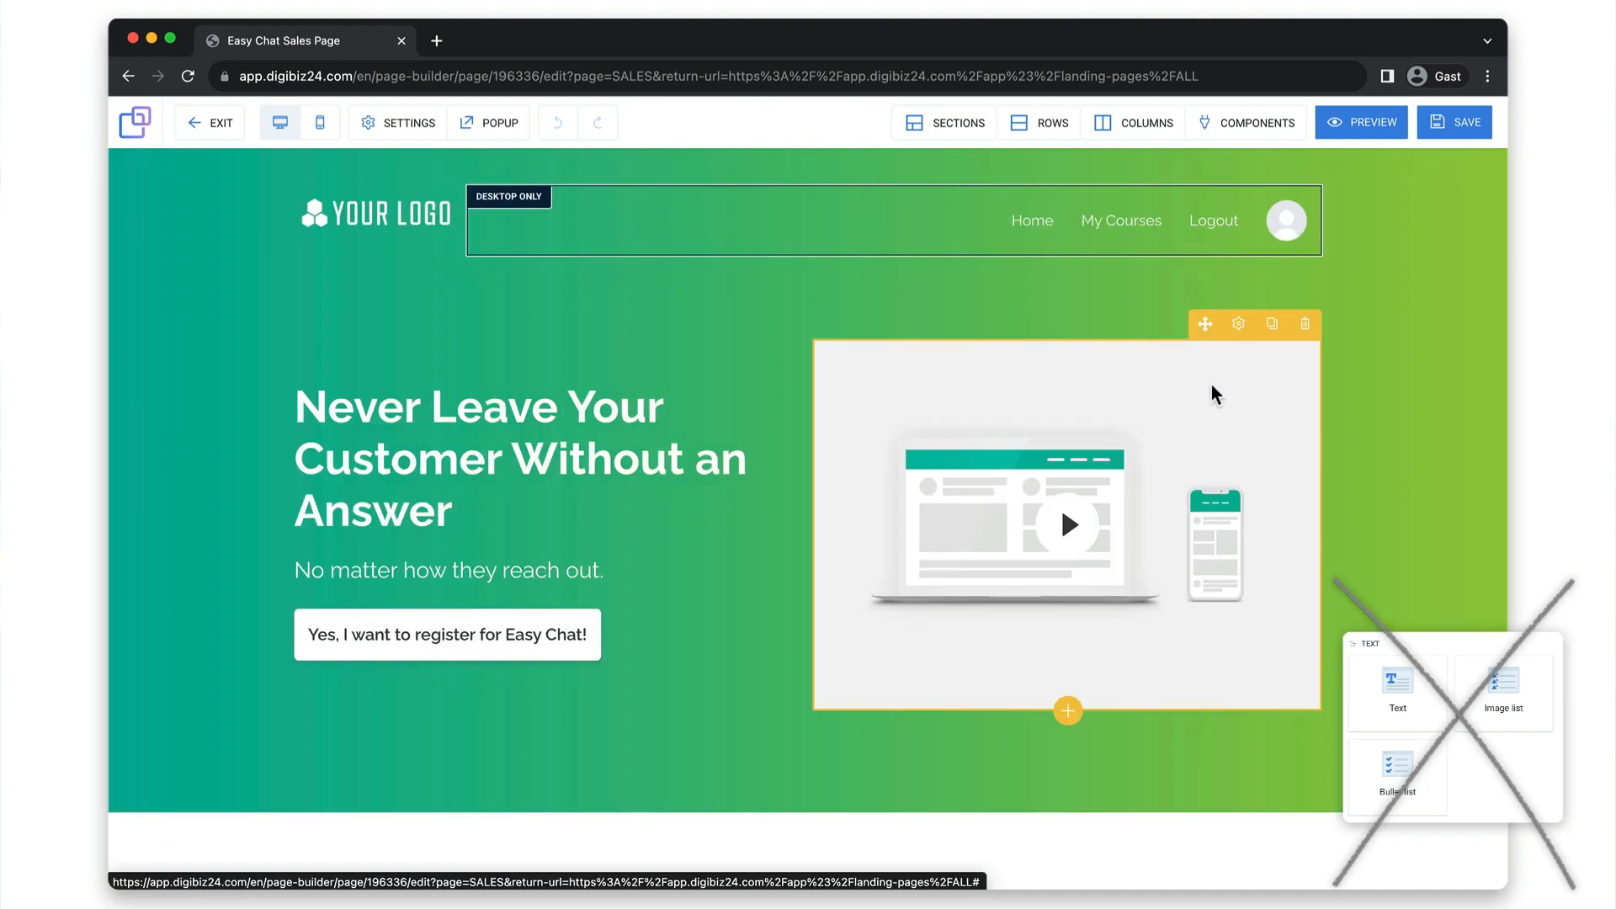
pyautogui.click(1245, 331)
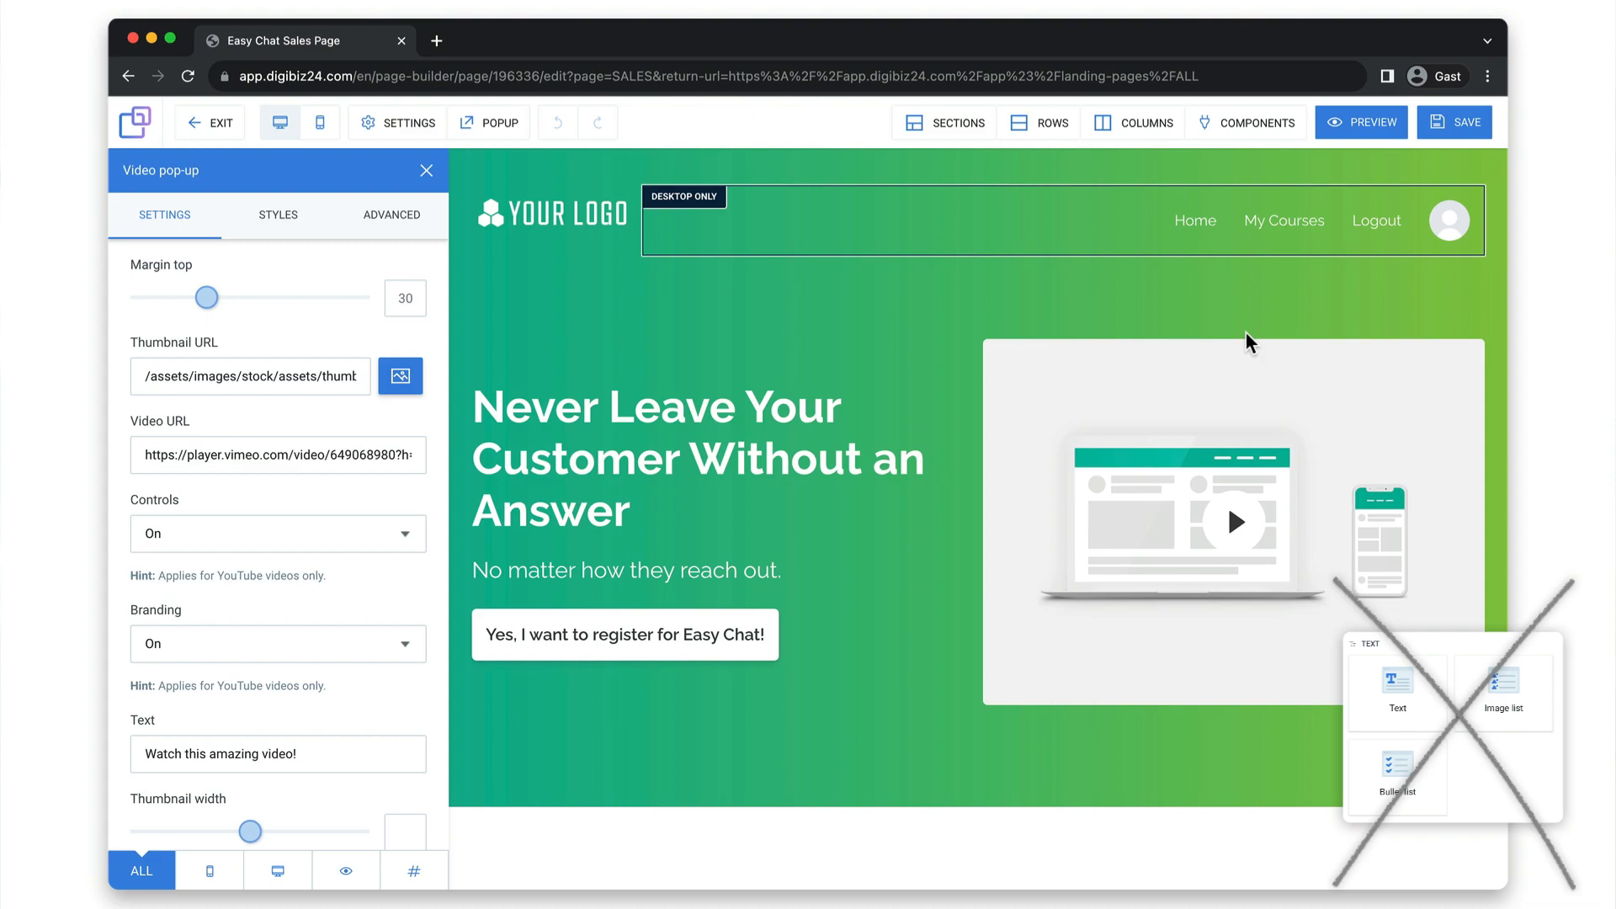
pyautogui.click(899, 401)
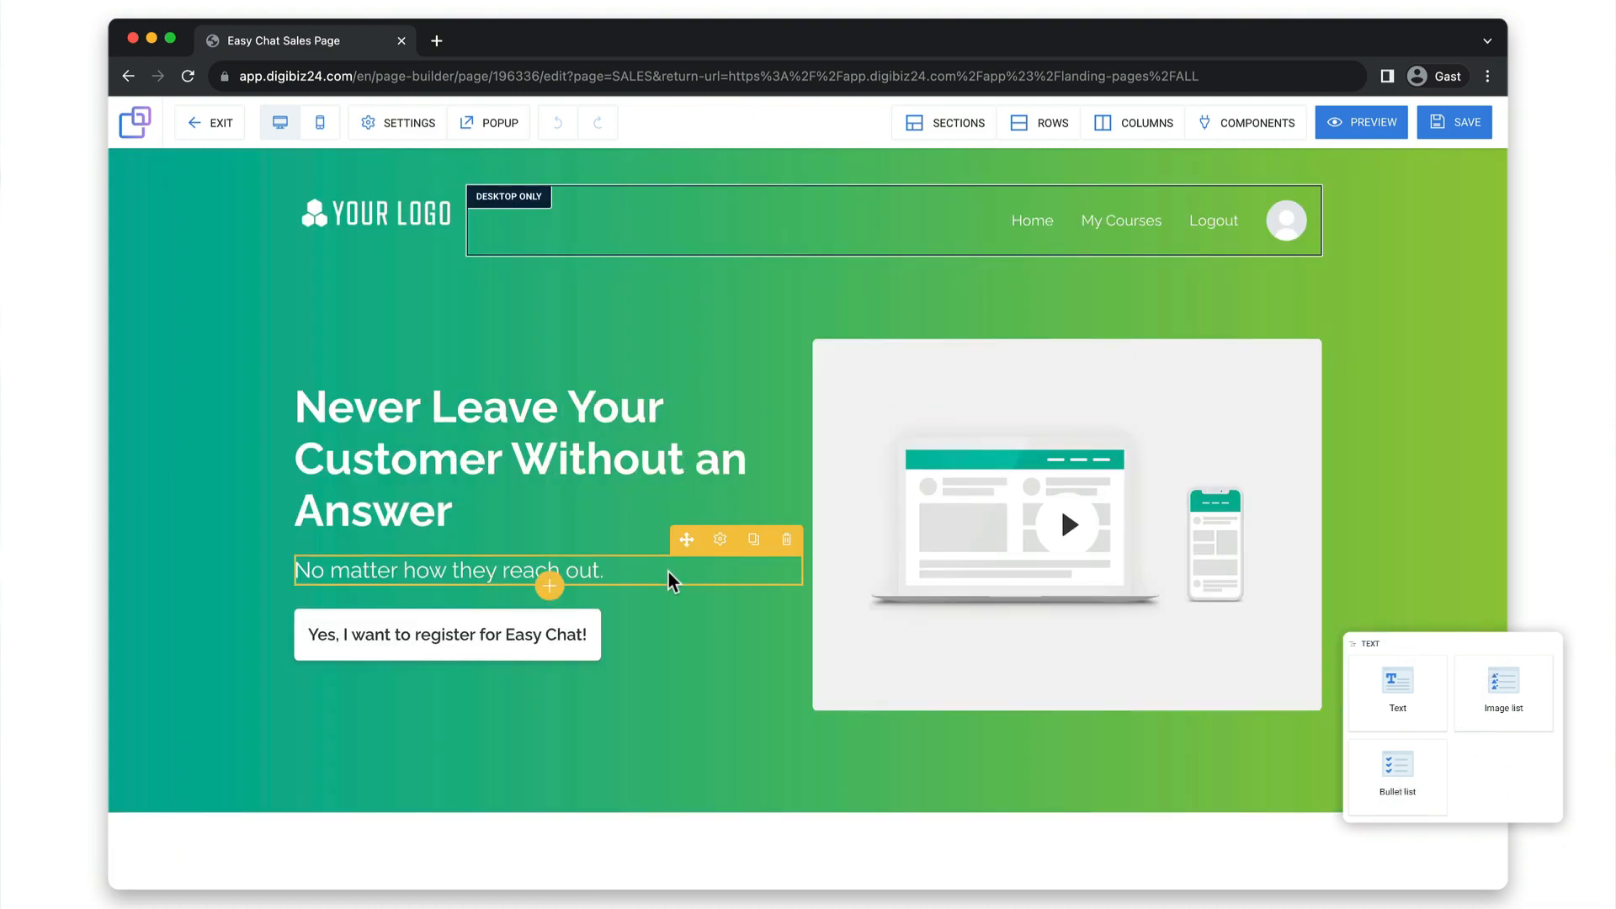
# Replace the hero headline text with "My new Headline!" and open the headline's settings.
pyautogui.moveTo(480, 505); pyautogui.dragTo(325, 421)
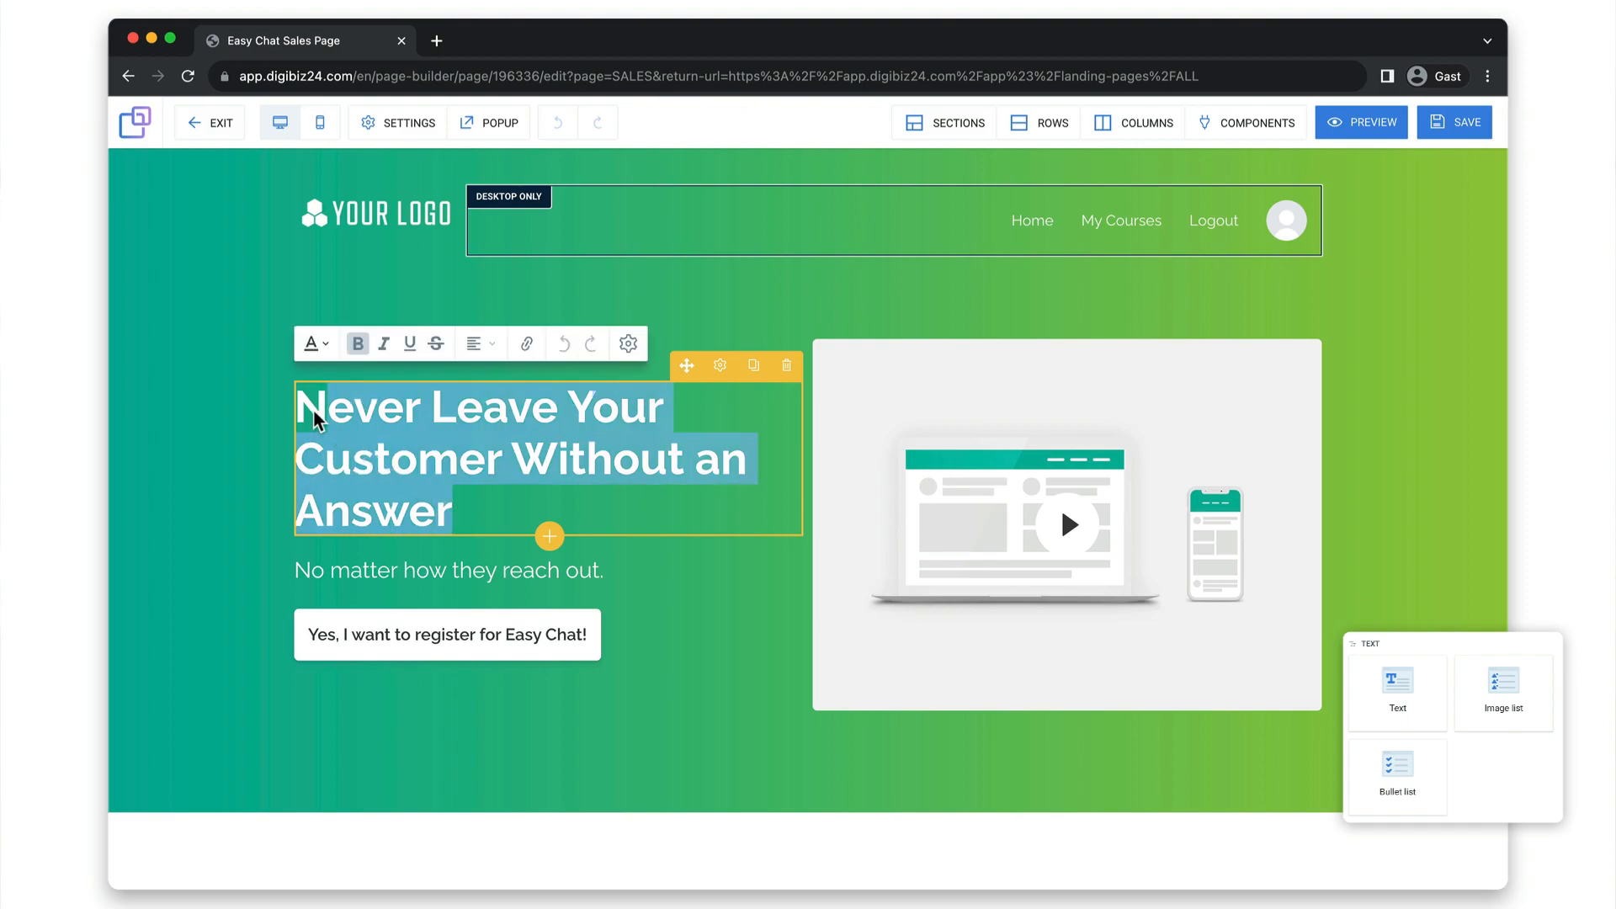
pyautogui.press('BackSpace')
pyautogui.write('My new Headline!')
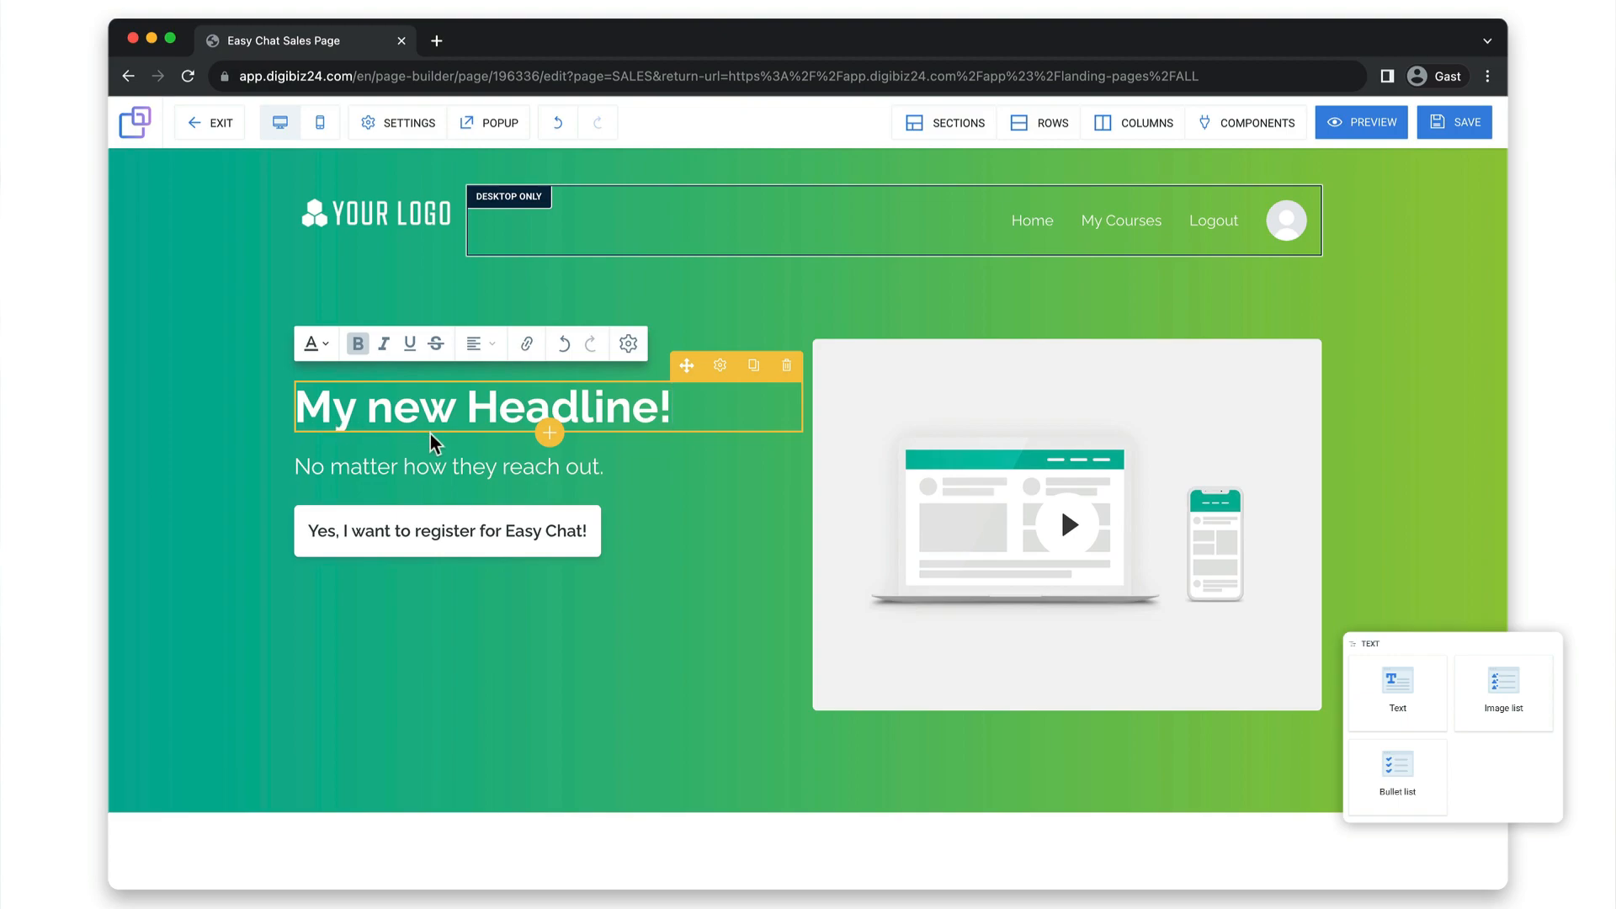
pyautogui.click(730, 364)
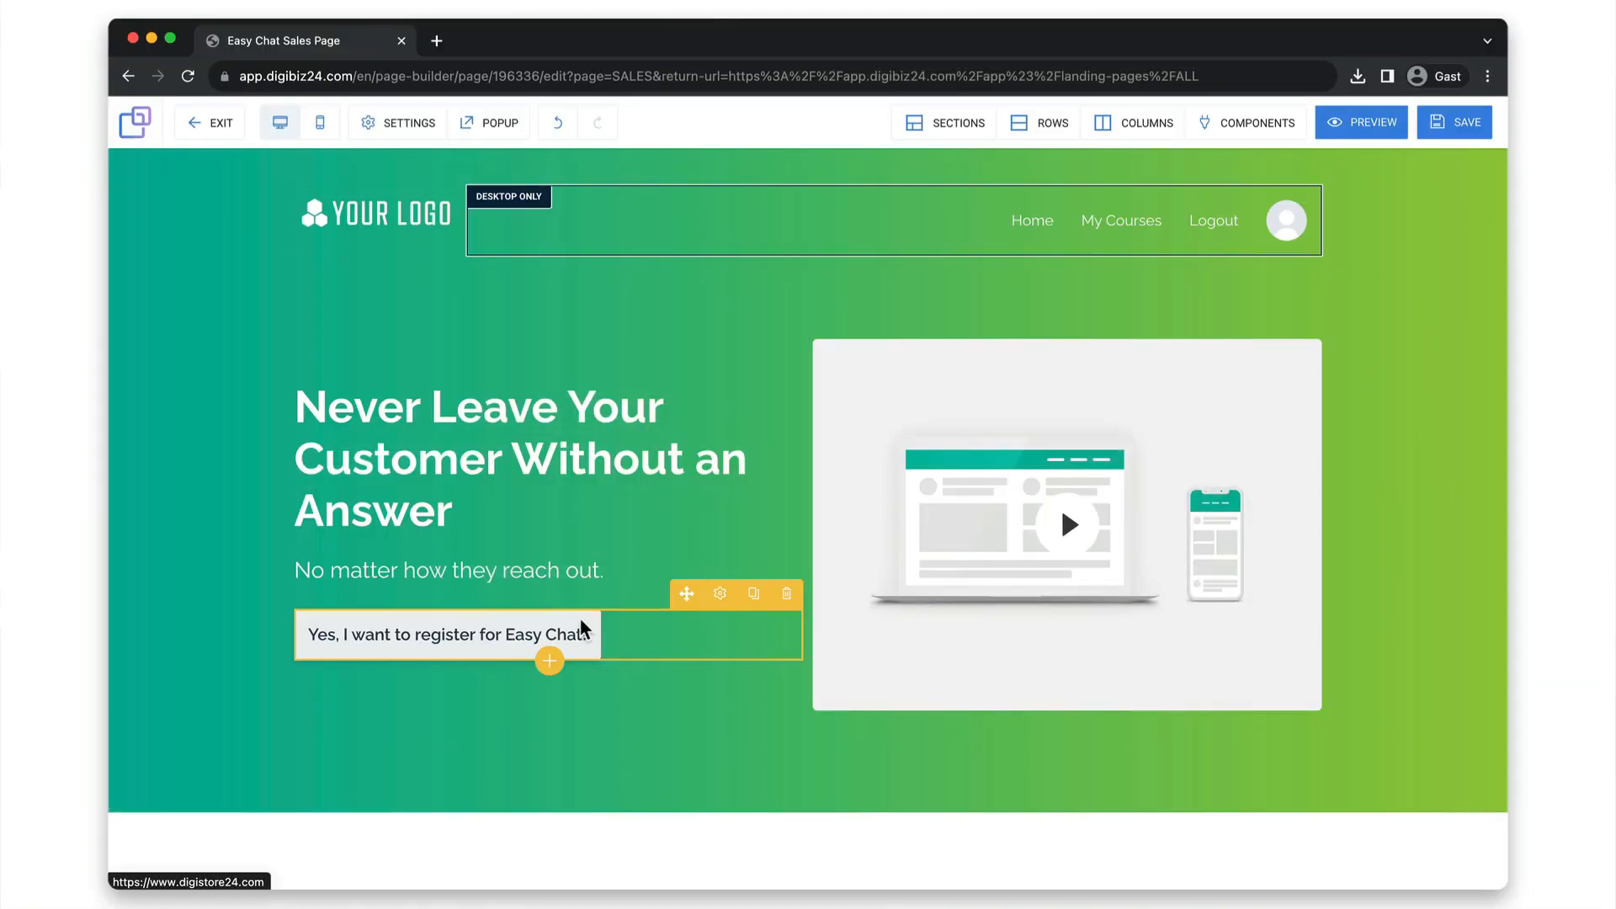
# Try the yellow style preset on the hero section's registration button and apply the light grey preset instead.
pyautogui.click(722, 594)
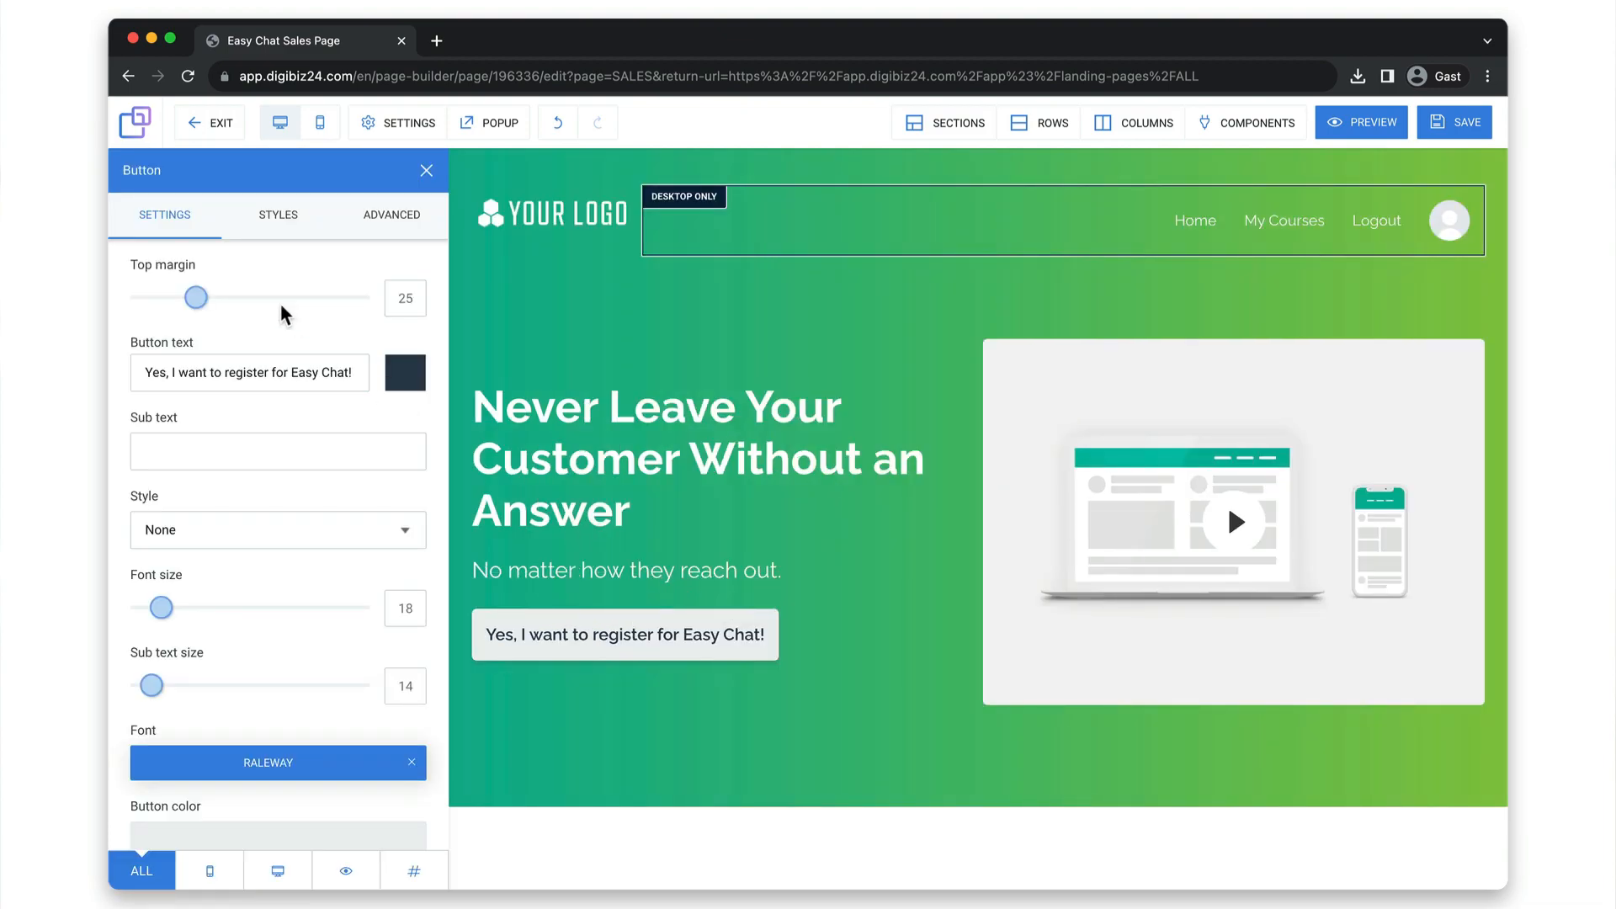
pyautogui.click(290, 229)
pyautogui.click(387, 234)
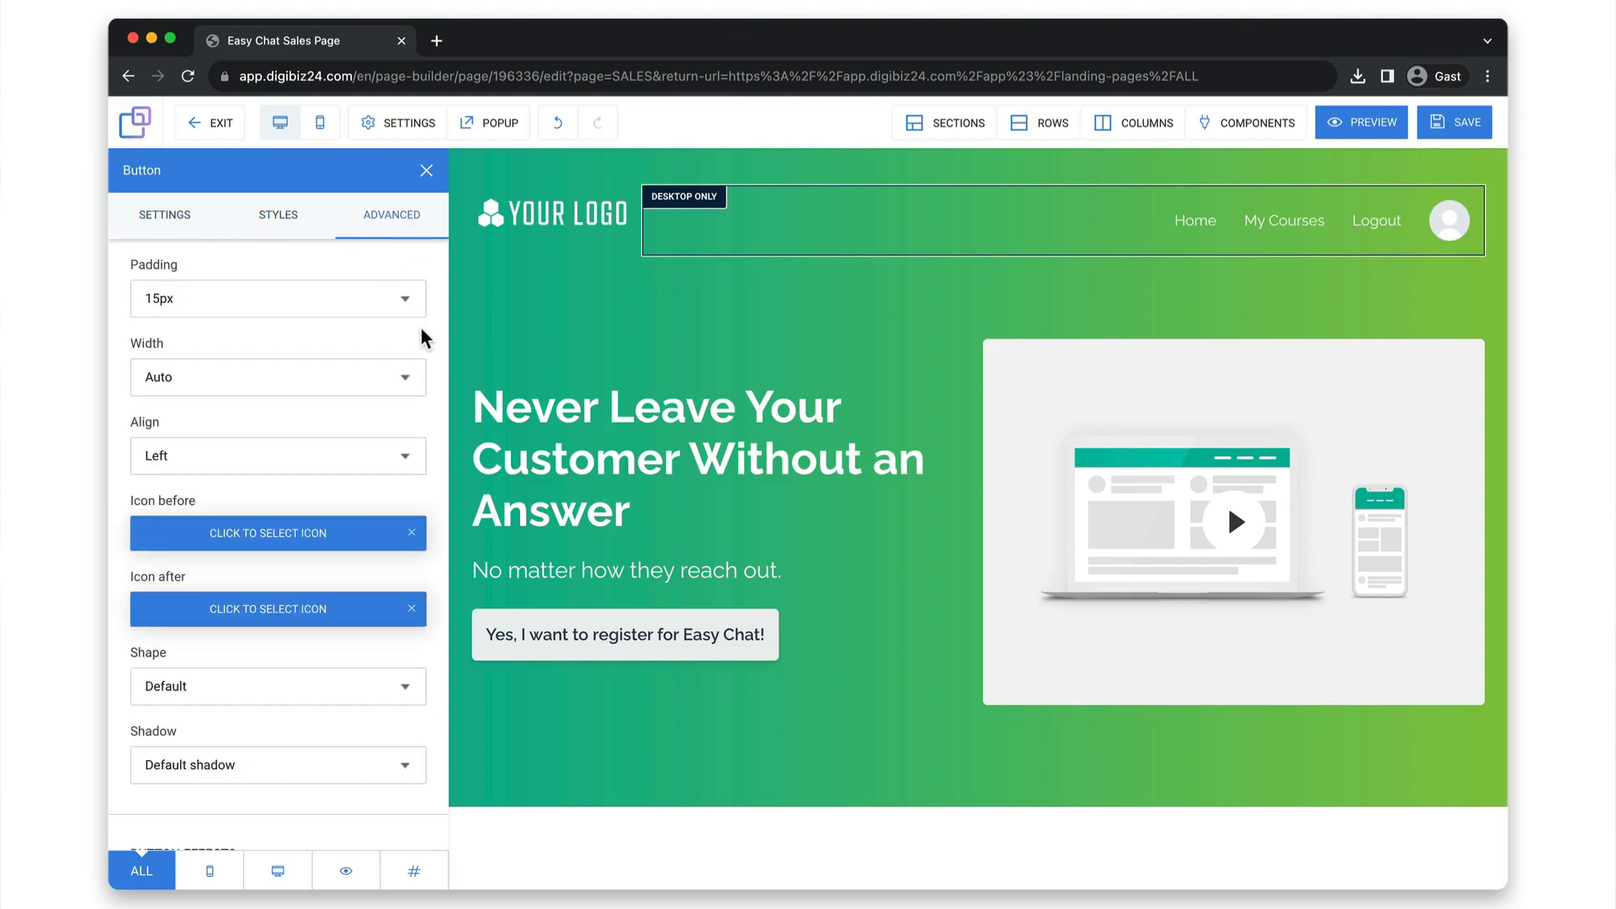
pyautogui.click(301, 227)
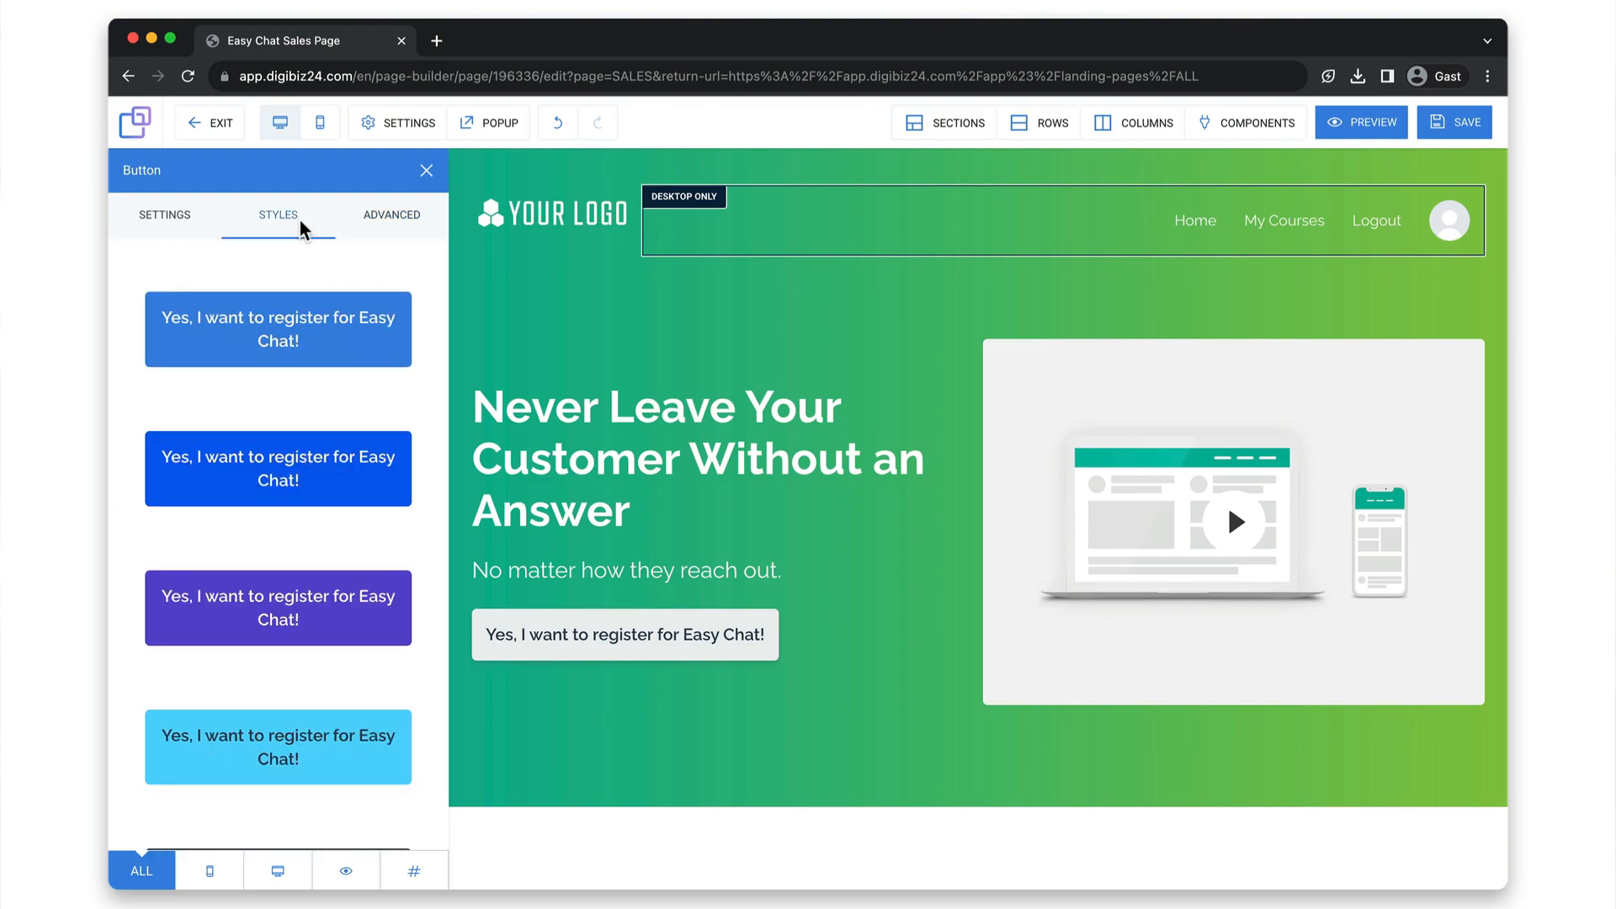
pyautogui.scroll(-10, 291, 395)
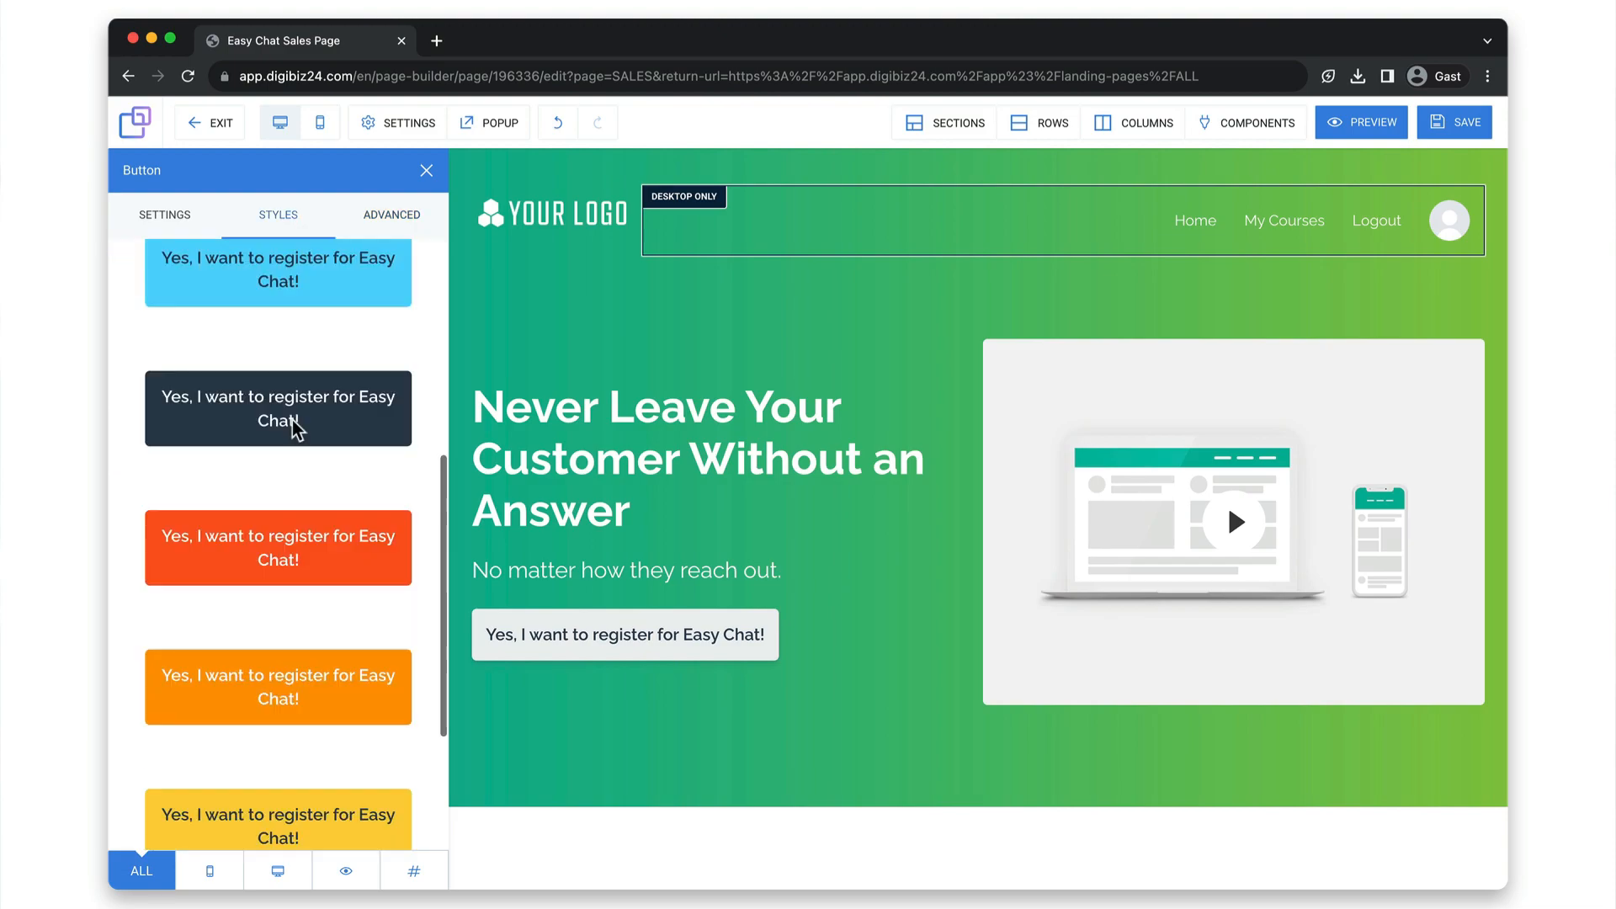
pyautogui.click(303, 534)
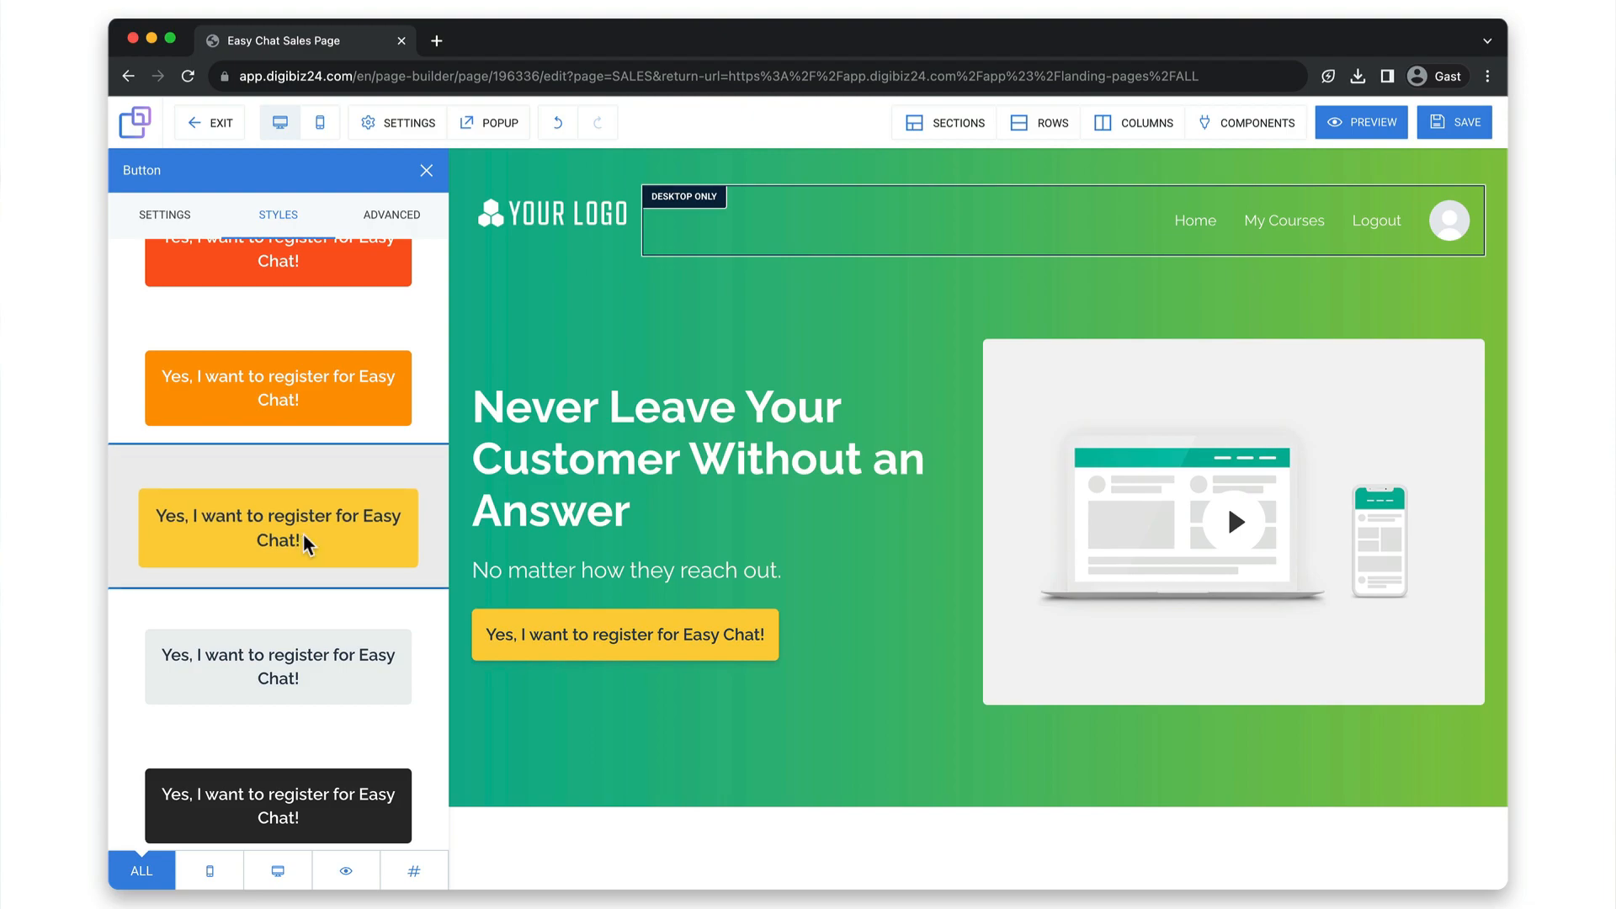
pyautogui.click(305, 669)
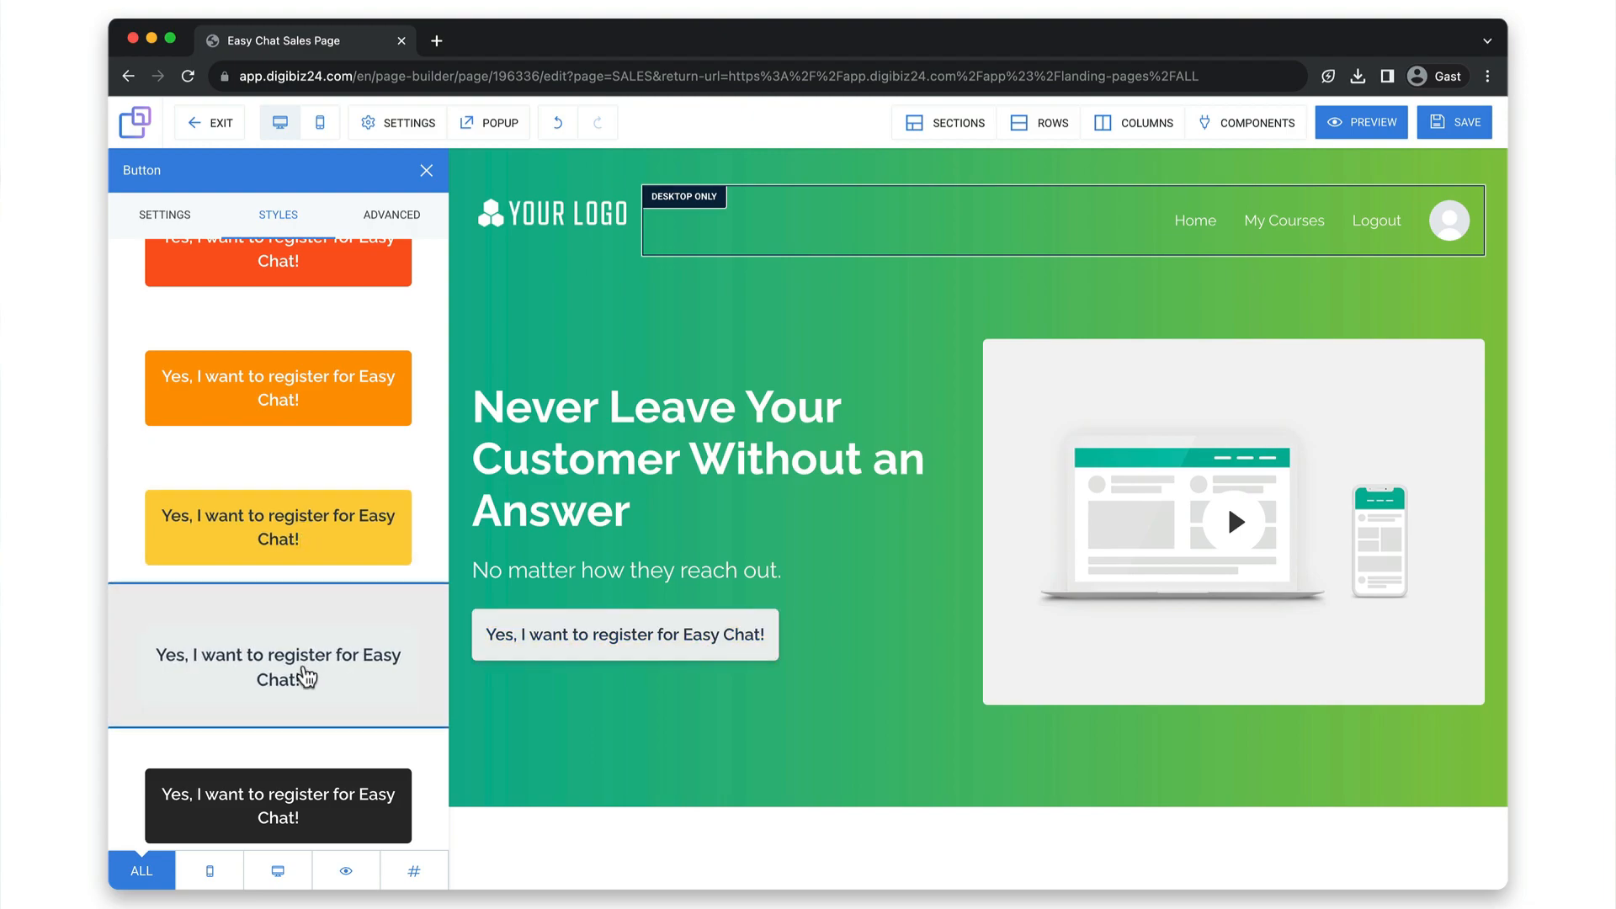
pyautogui.click(548, 749)
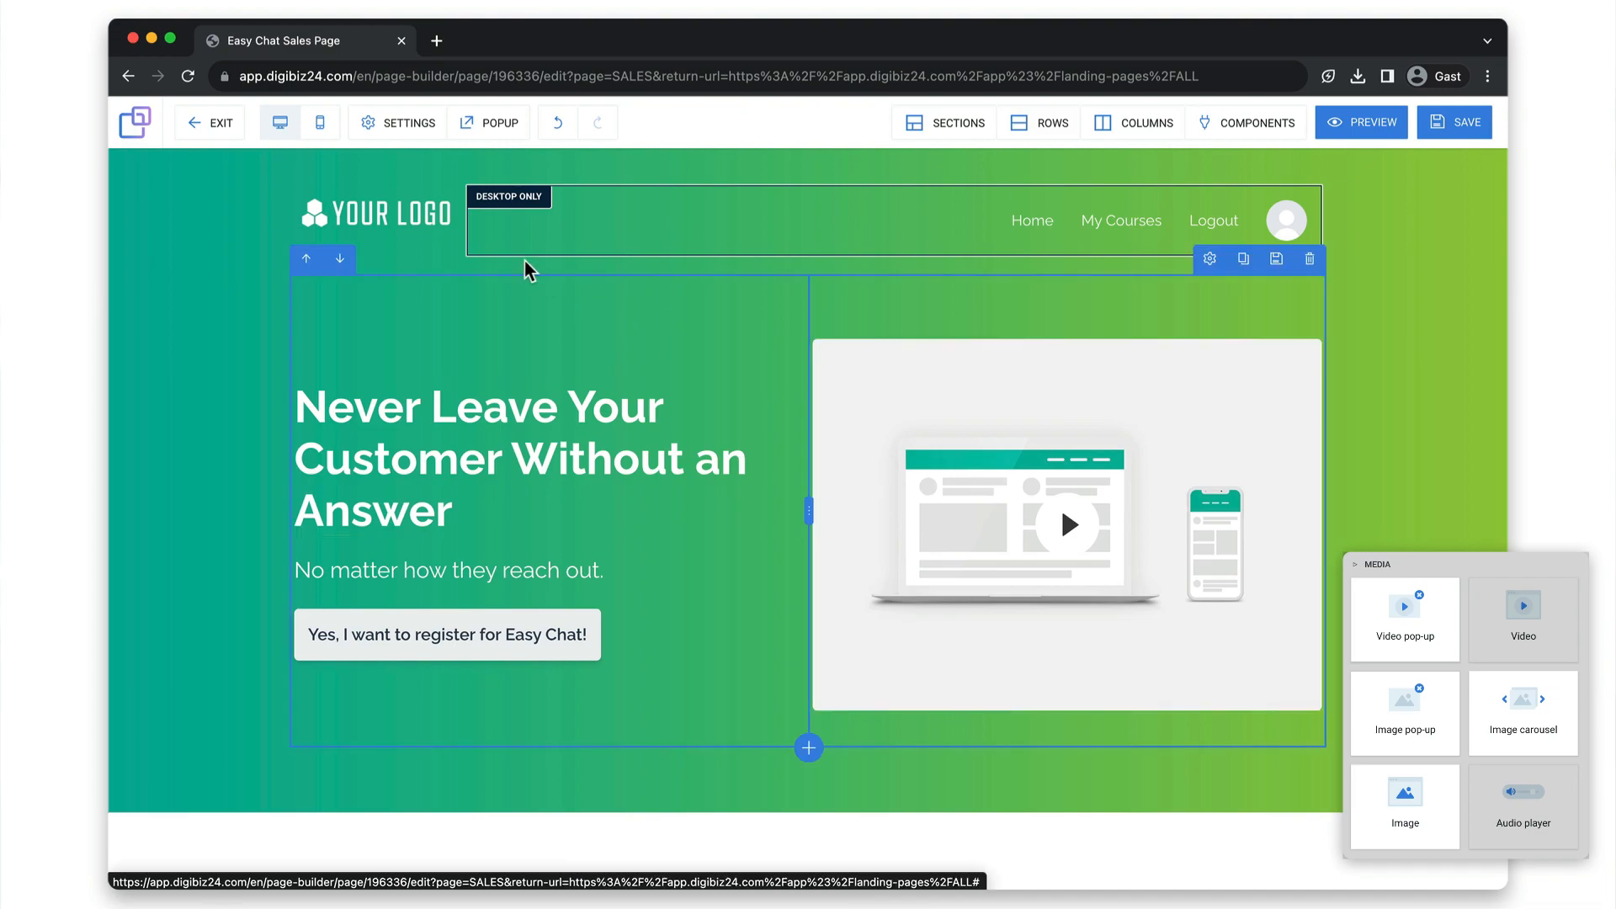
# Upload My Logo.png as the image of the header logo and set the logo's width to 280.
pyautogui.click(436, 216)
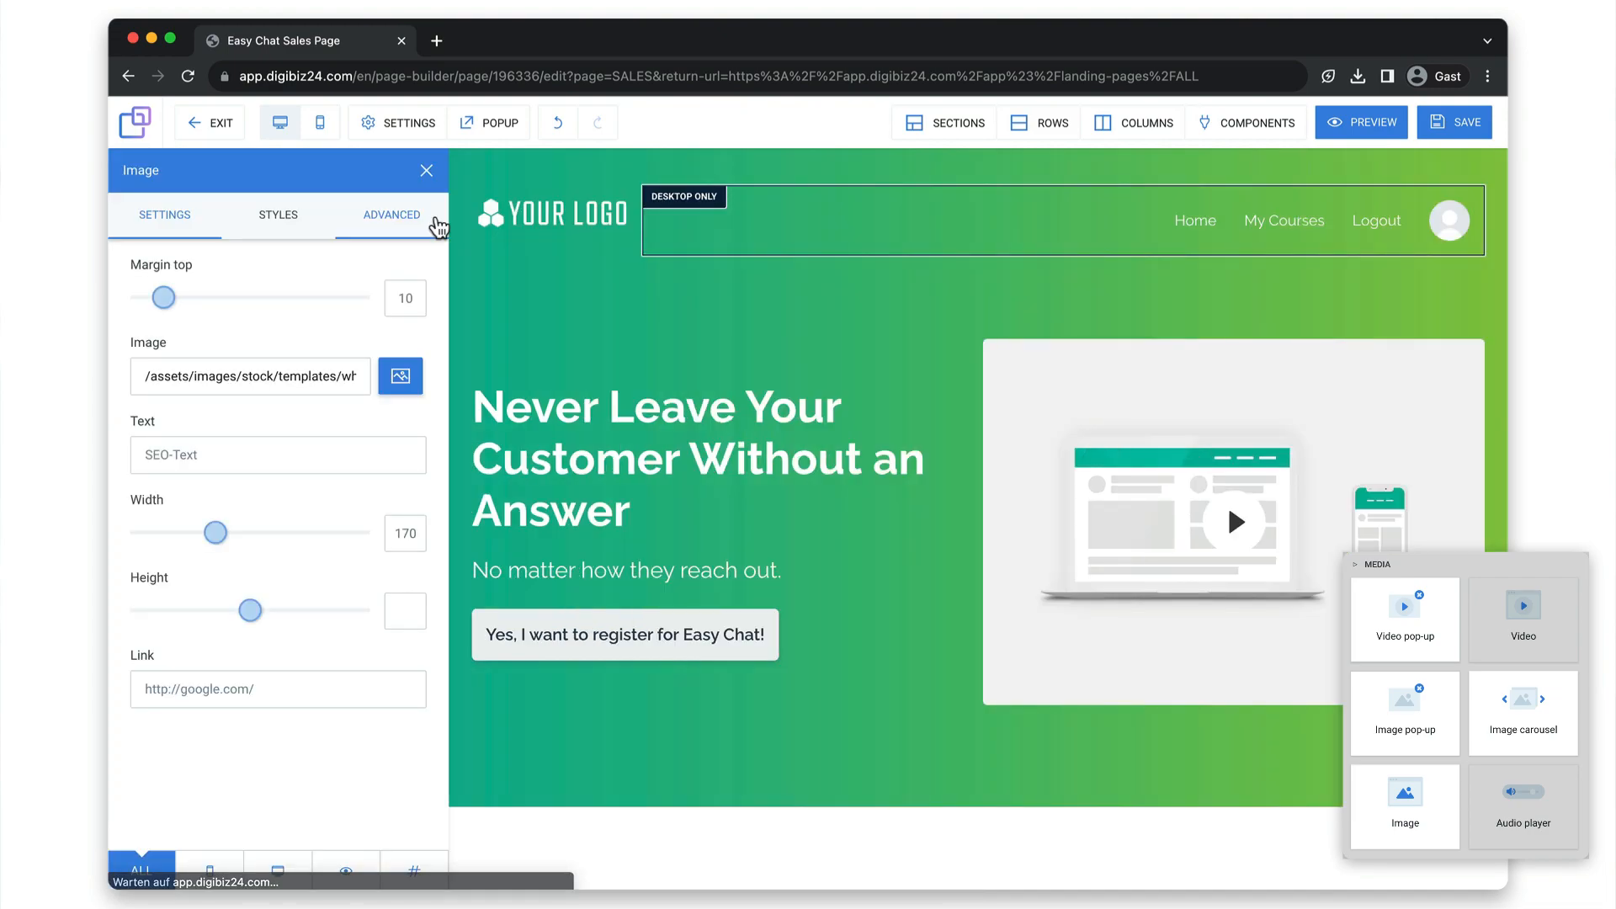
pyautogui.click(401, 375)
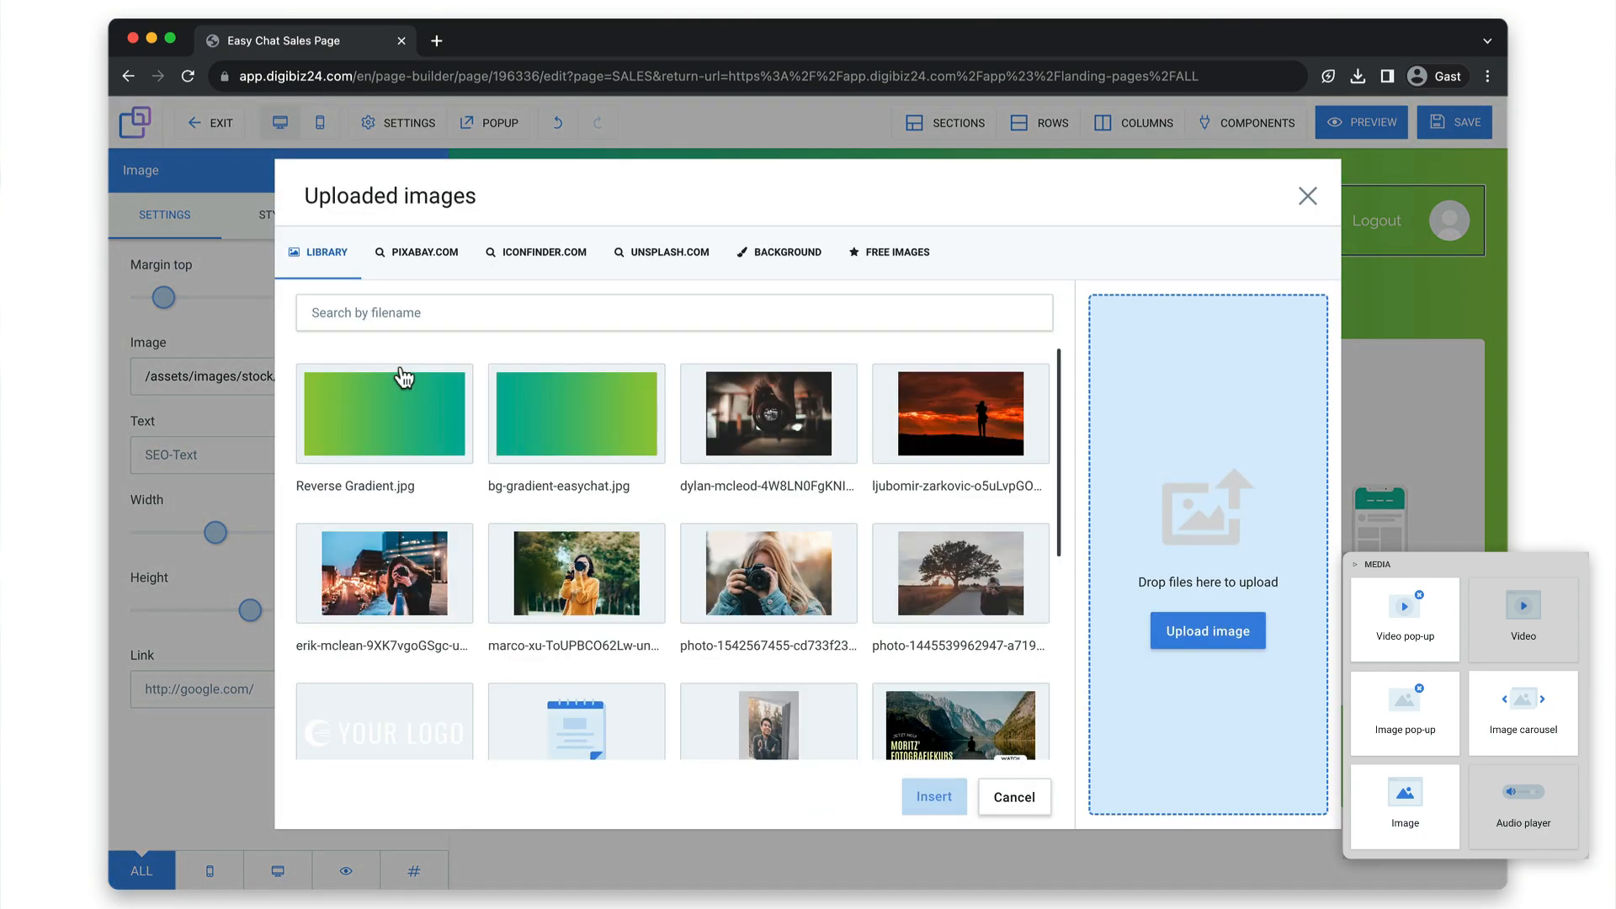
pyautogui.click(1149, 636)
pyautogui.click(774, 353)
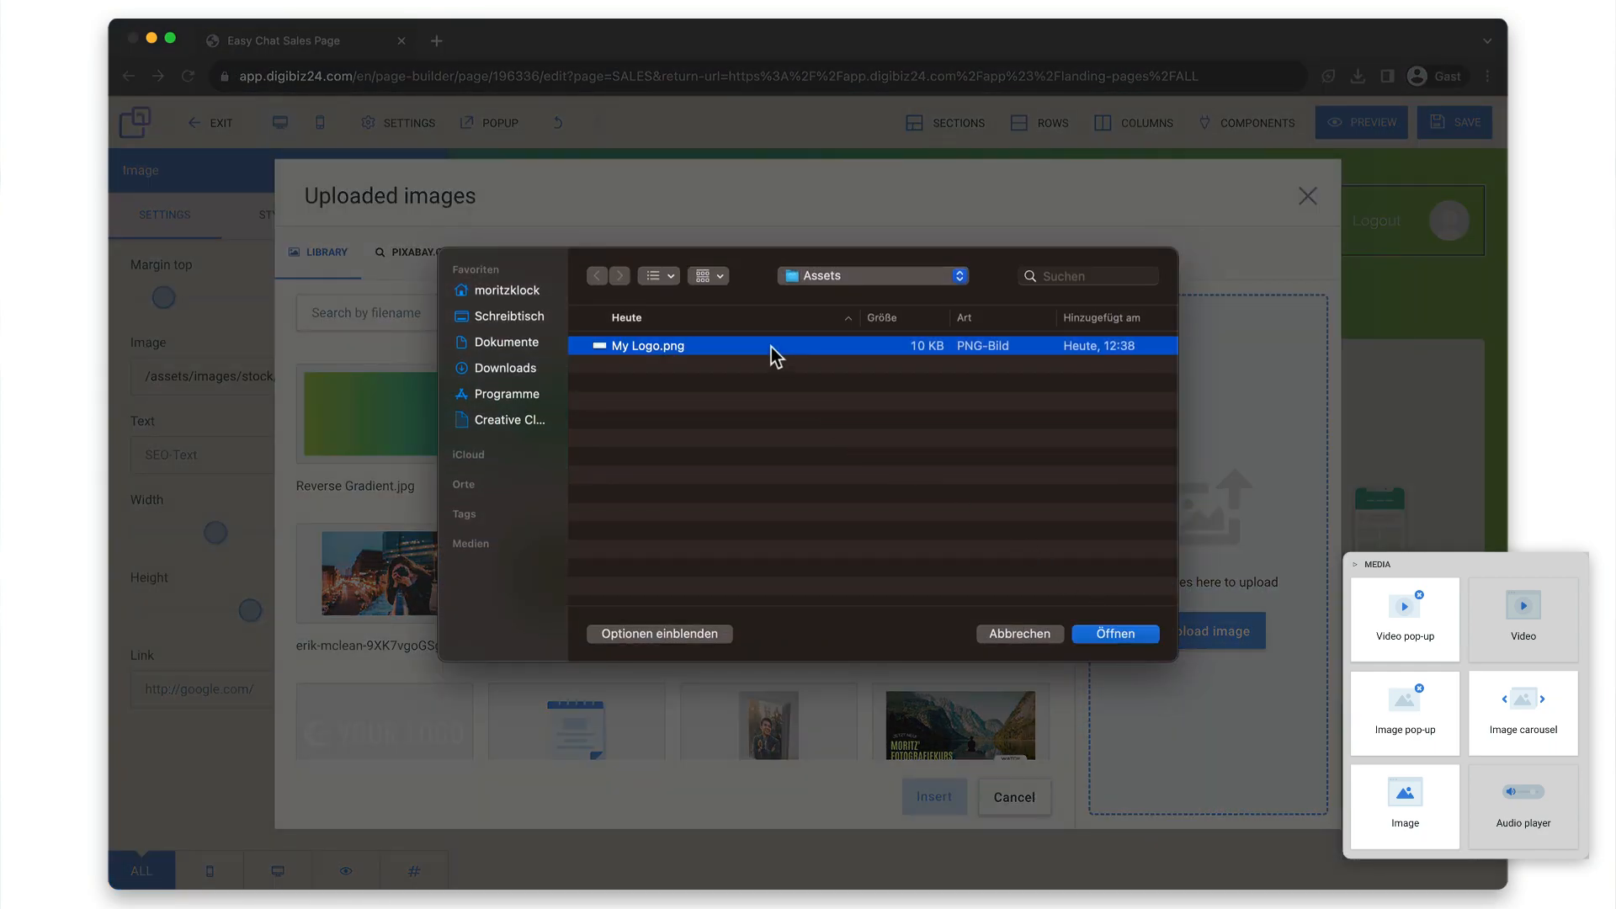
pyautogui.click(1126, 641)
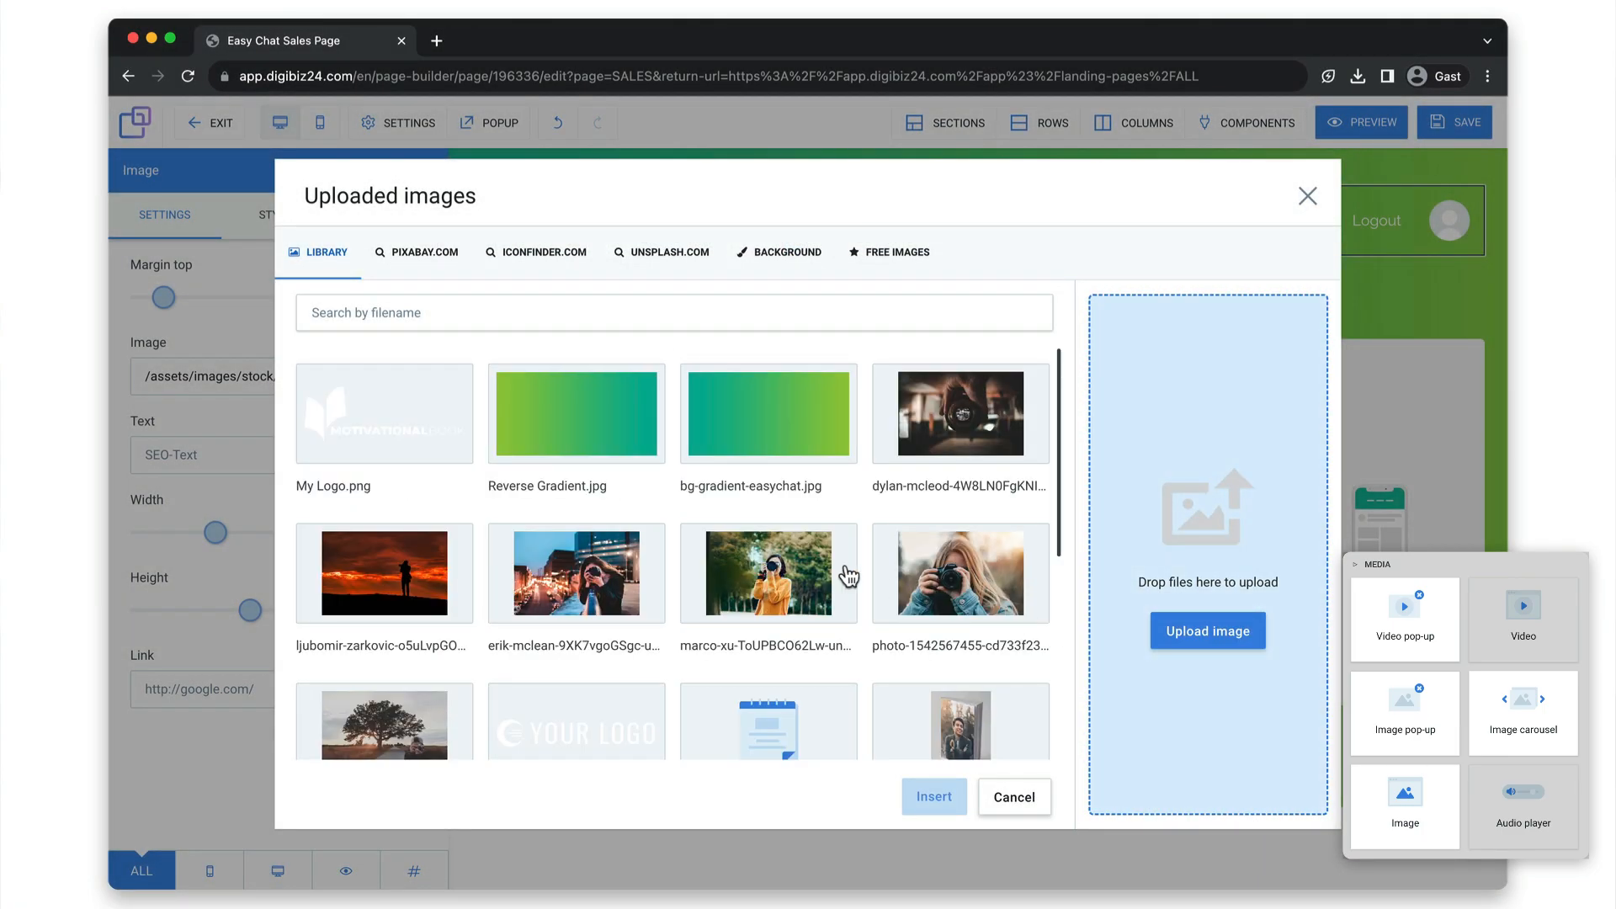
pyautogui.click(444, 429)
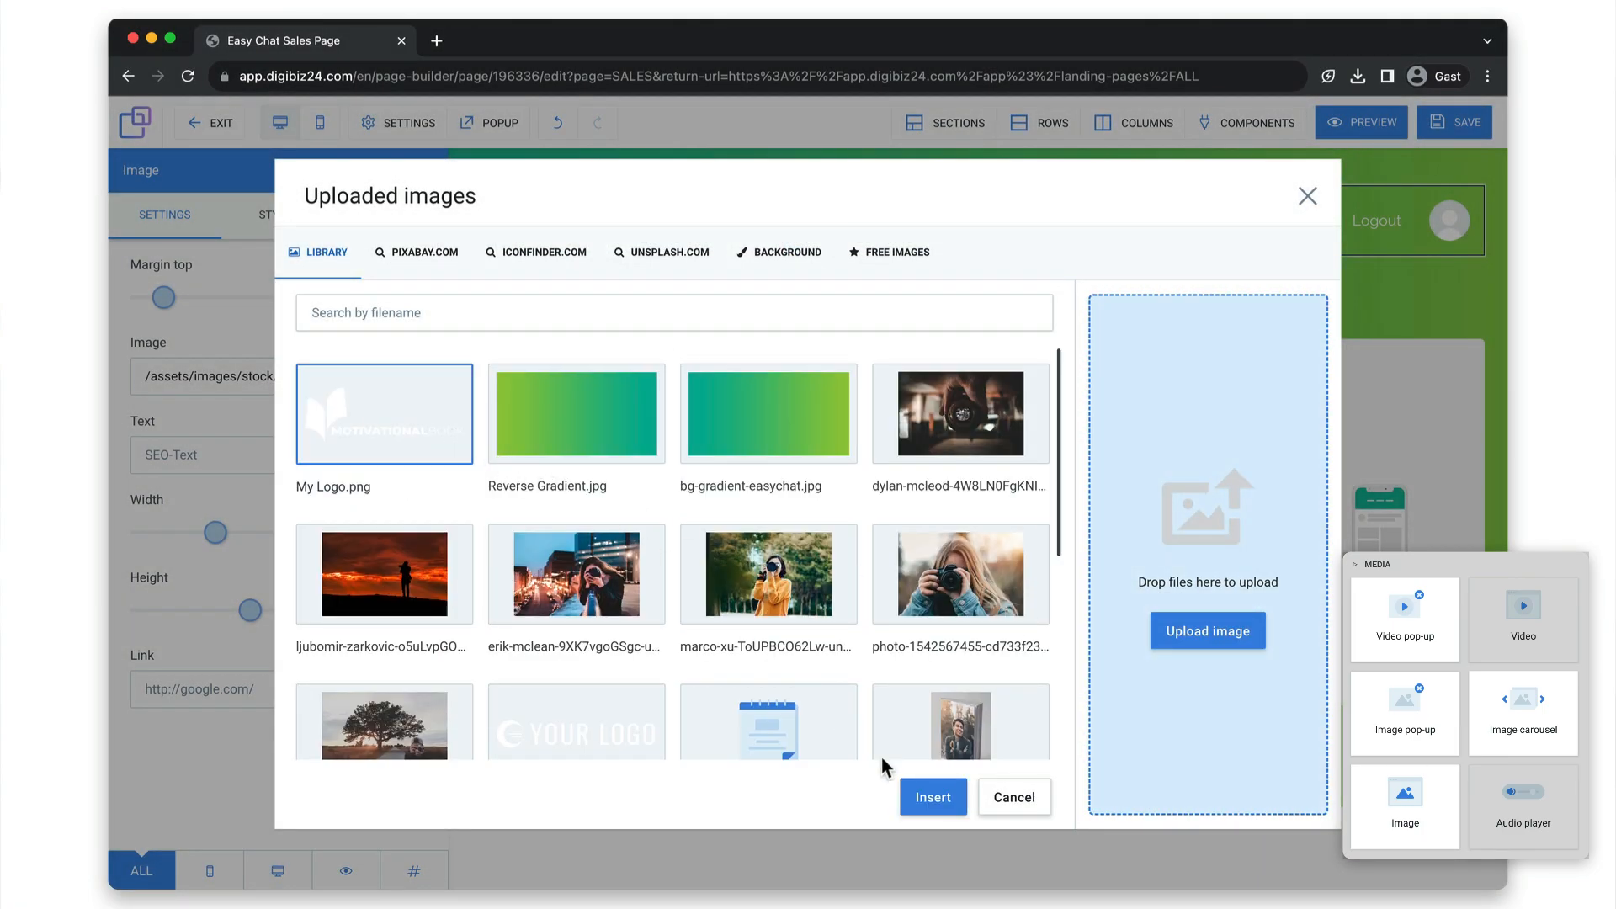
pyautogui.click(926, 806)
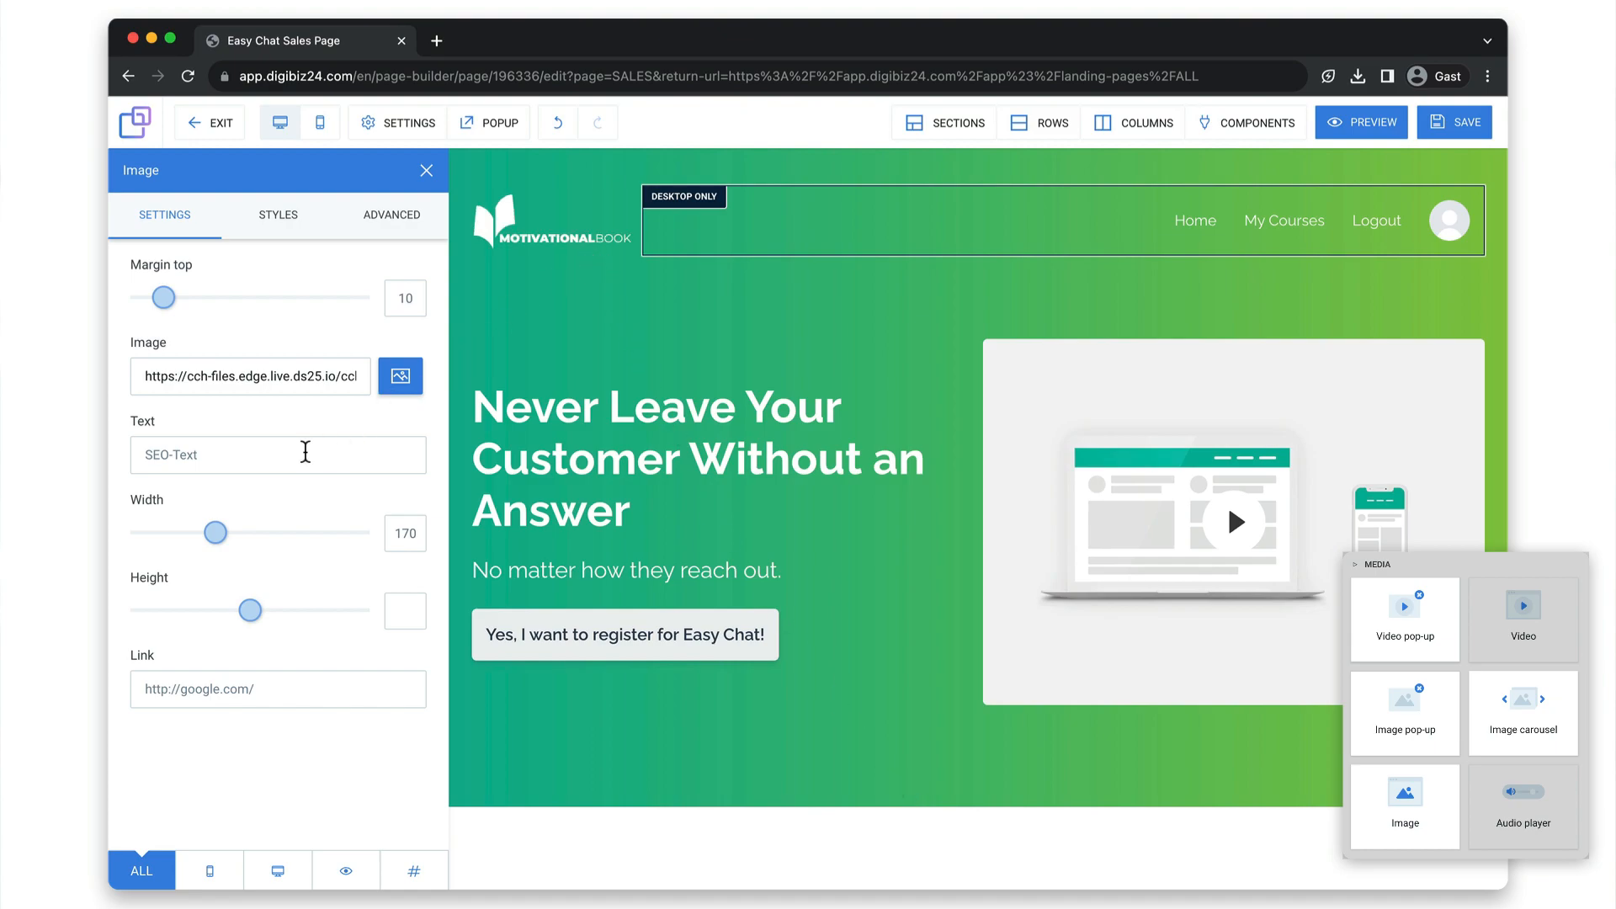
pyautogui.moveTo(217, 532); pyautogui.dragTo(263, 534)
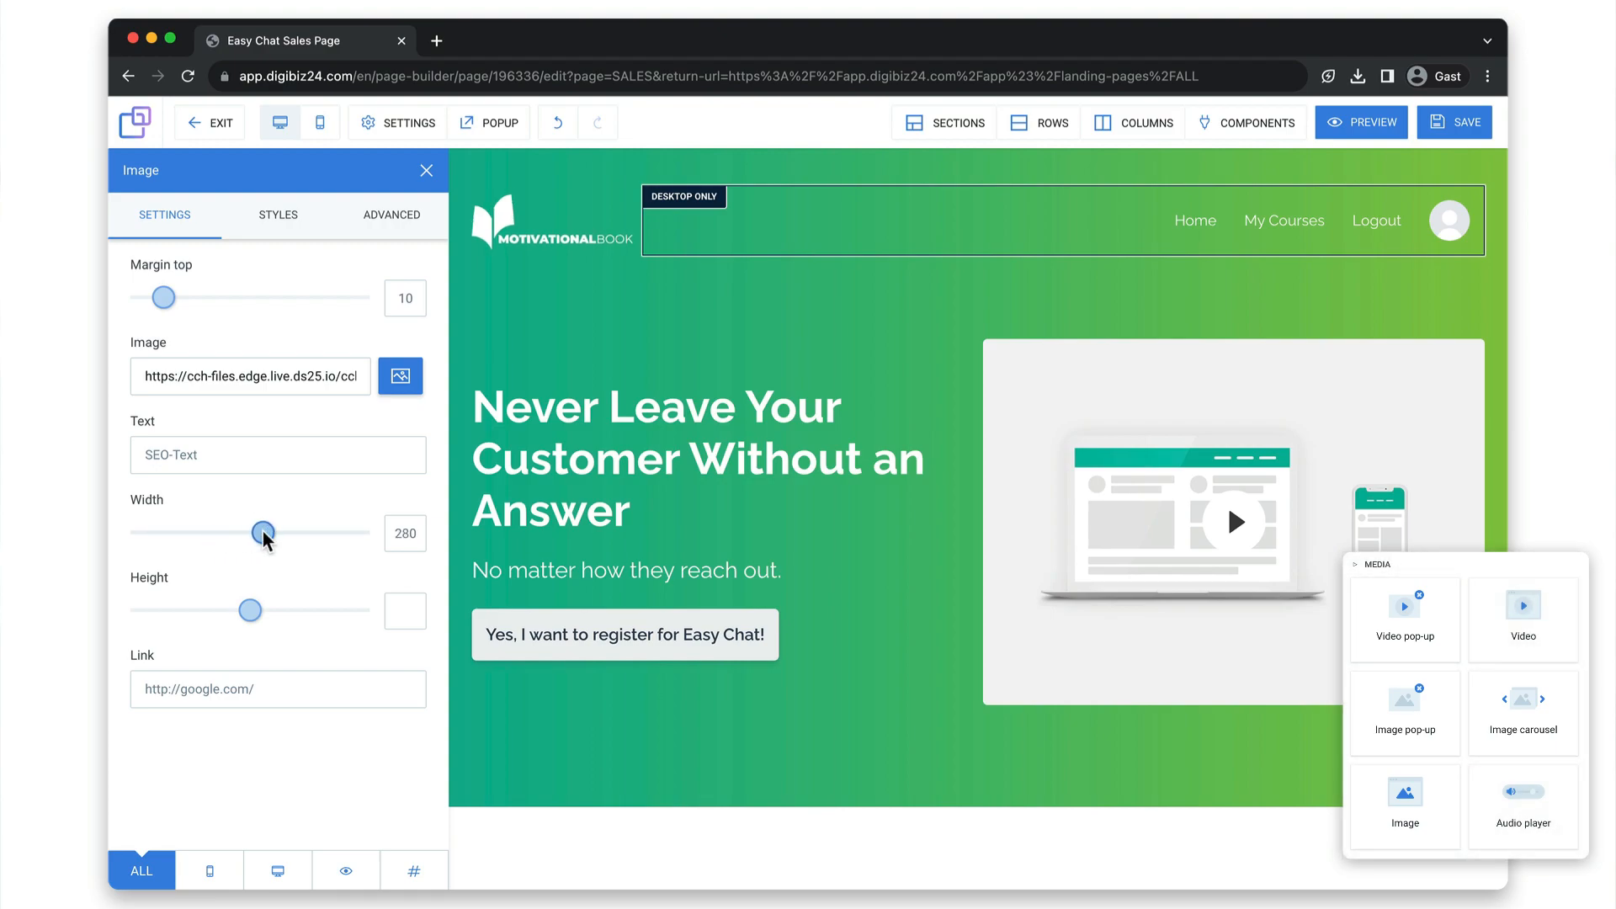
pyautogui.click(1042, 488)
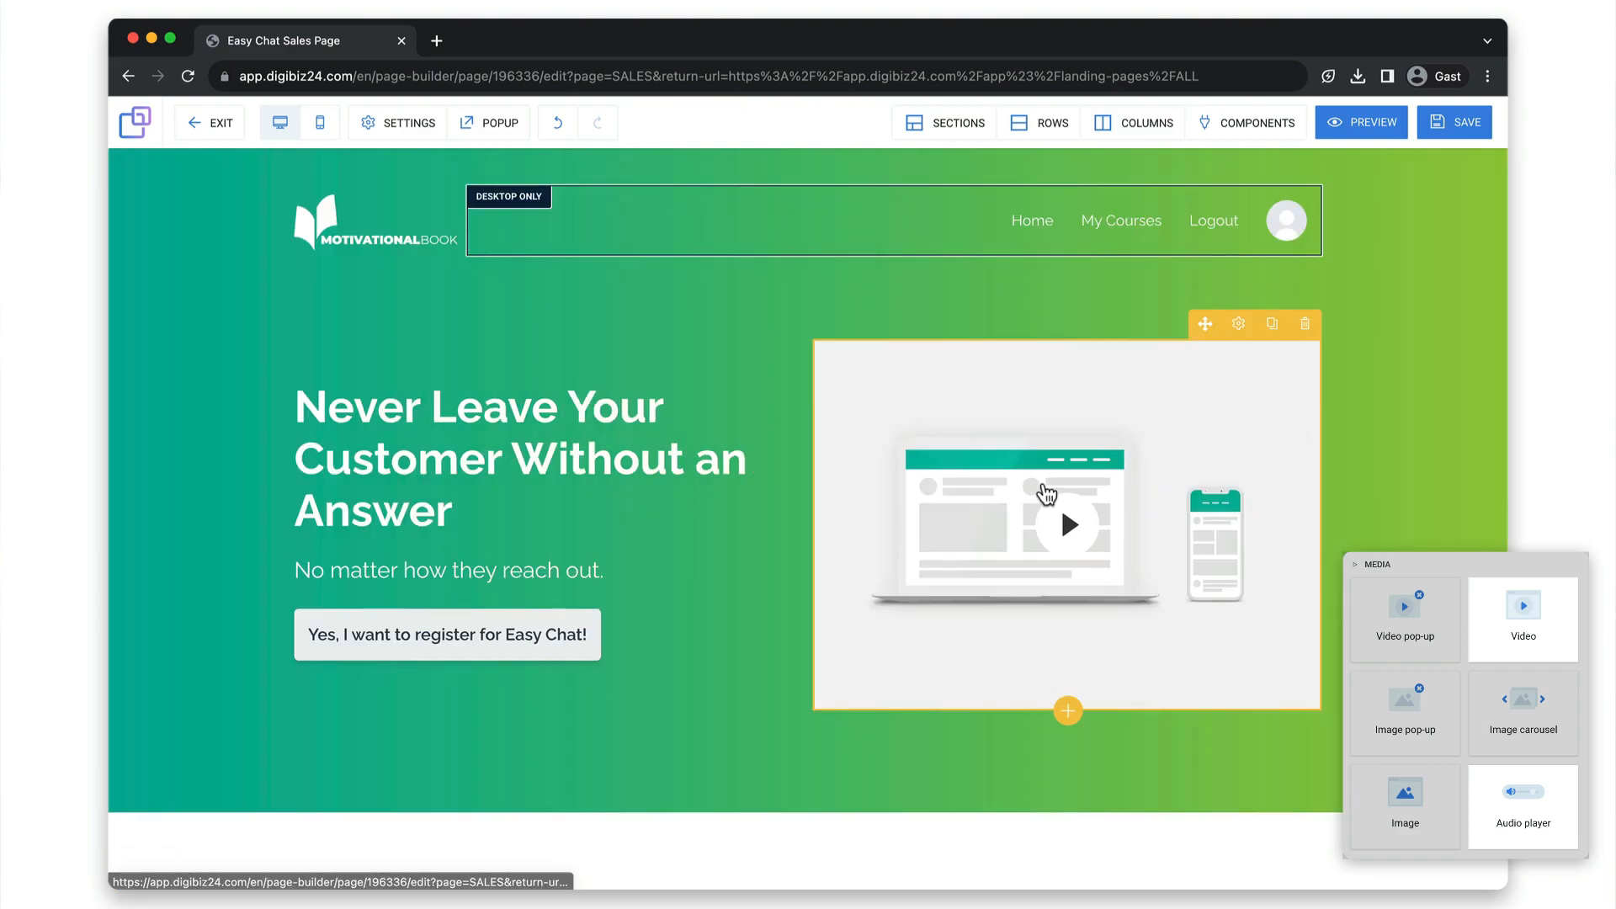
# Paste a link as the audio player's file URL and select the video URL in the video pop-up's settings.
pyautogui.click(1046, 493)
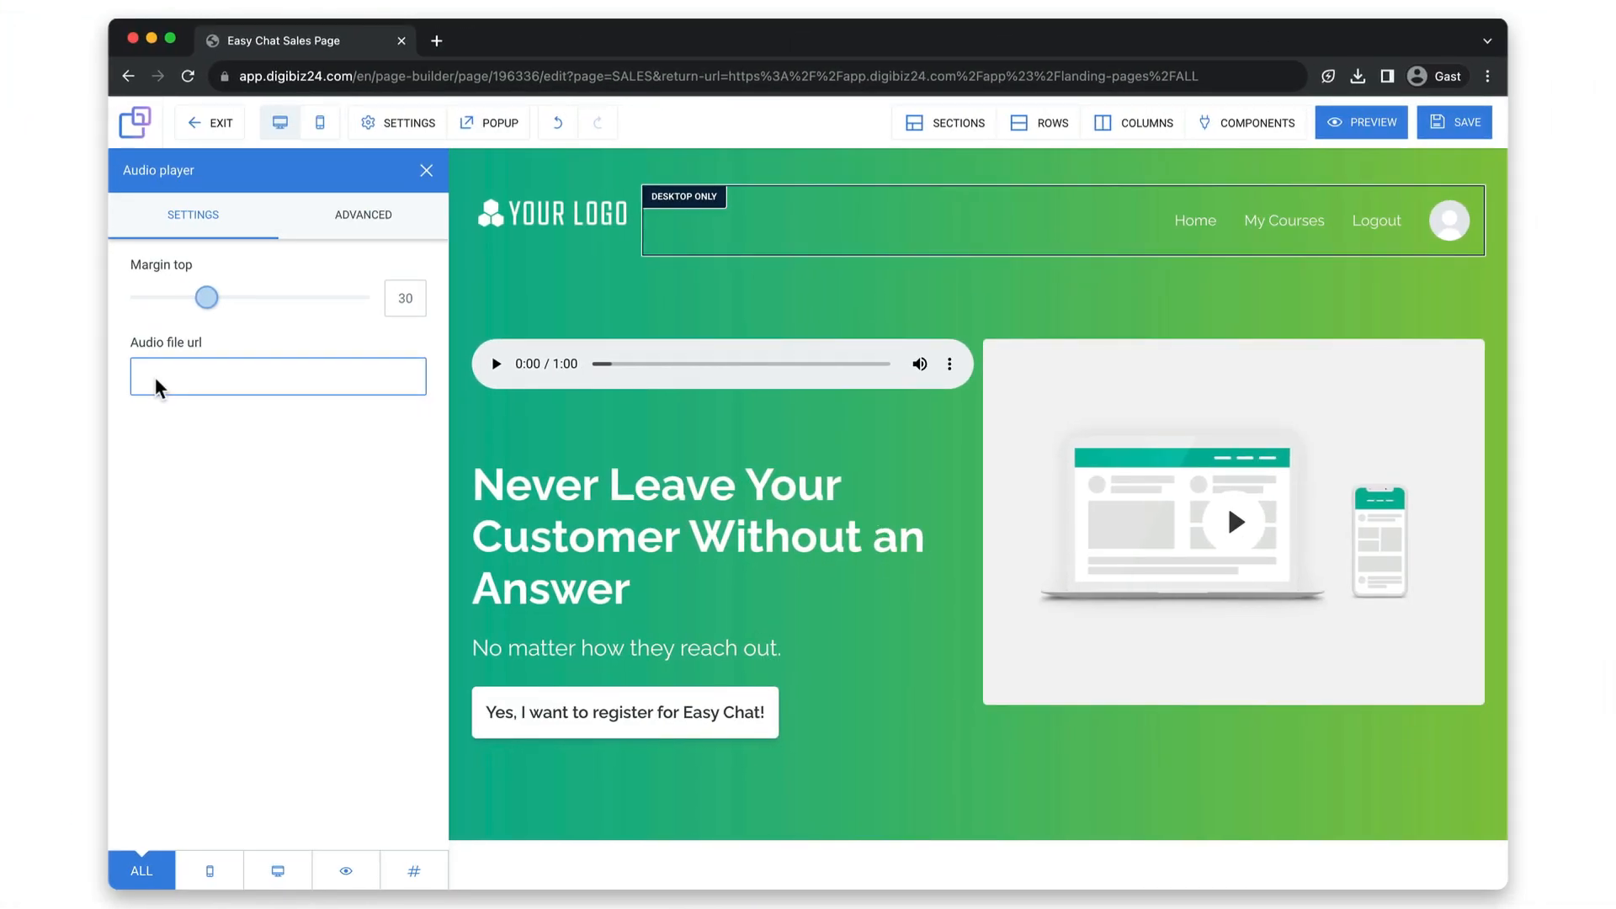
pyautogui.press('super+v')
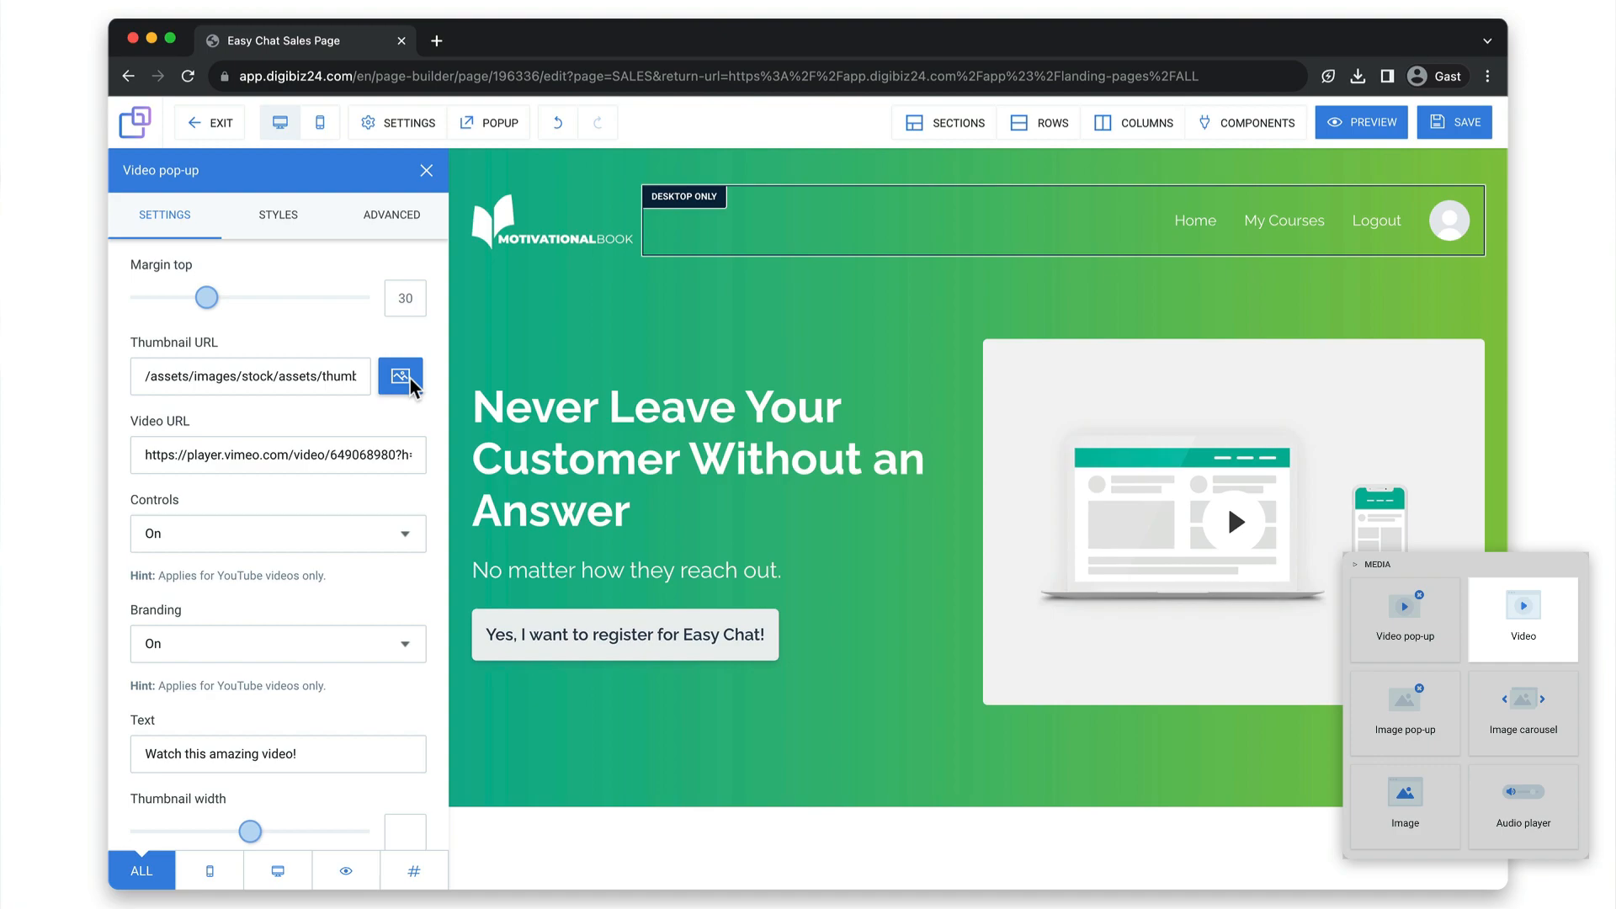
pyautogui.moveTo(145, 454); pyautogui.dragTo(466, 462)
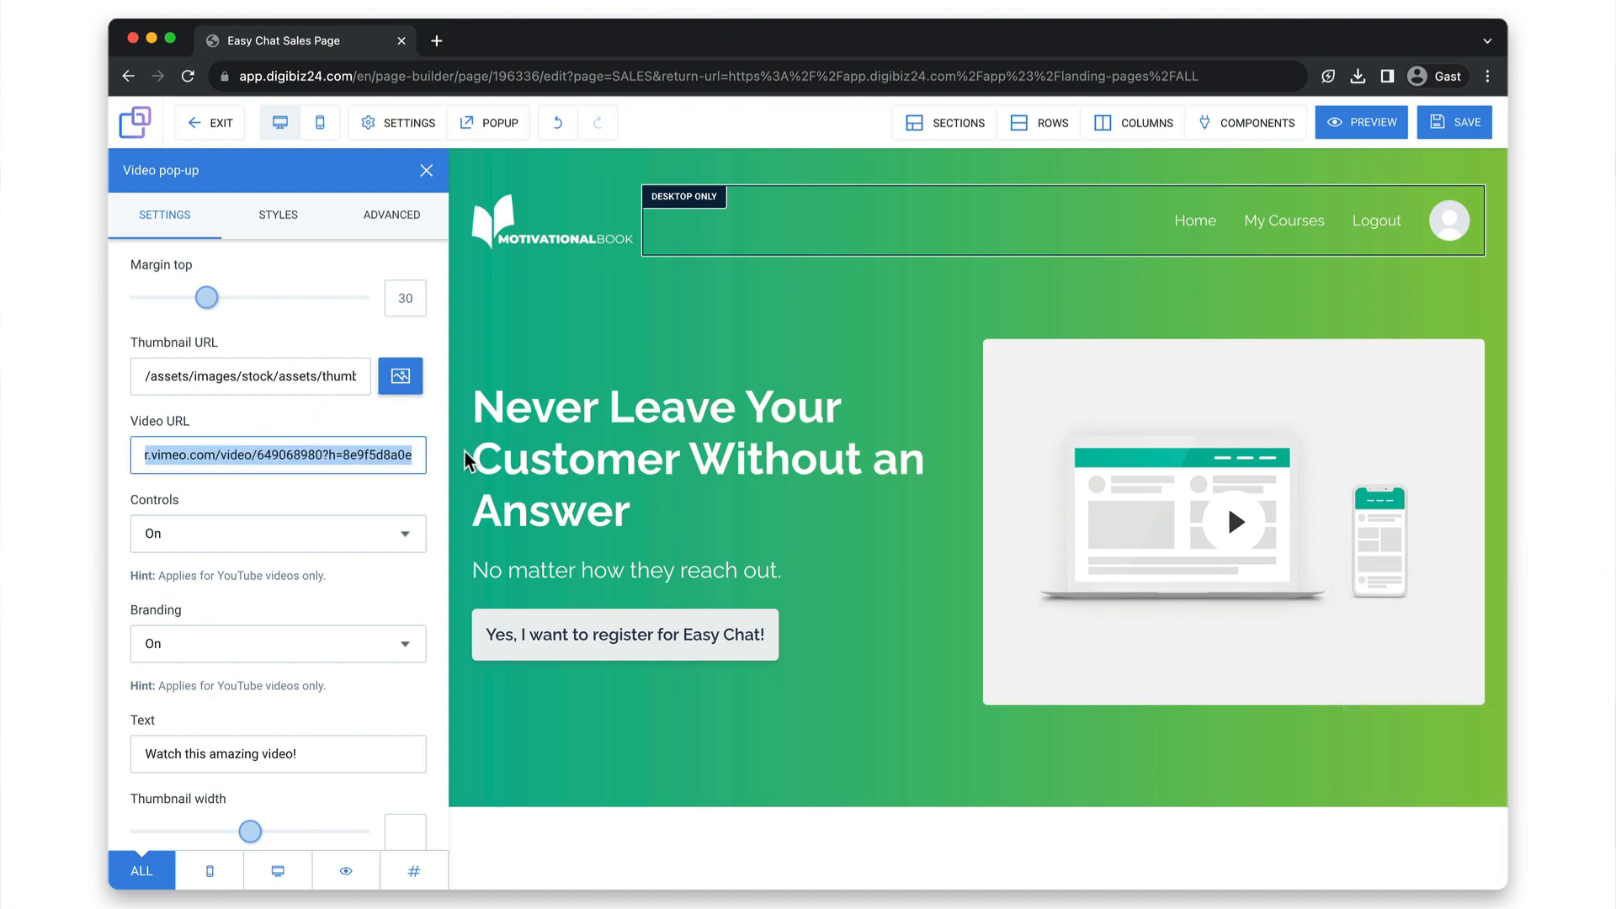
pyautogui.click(579, 701)
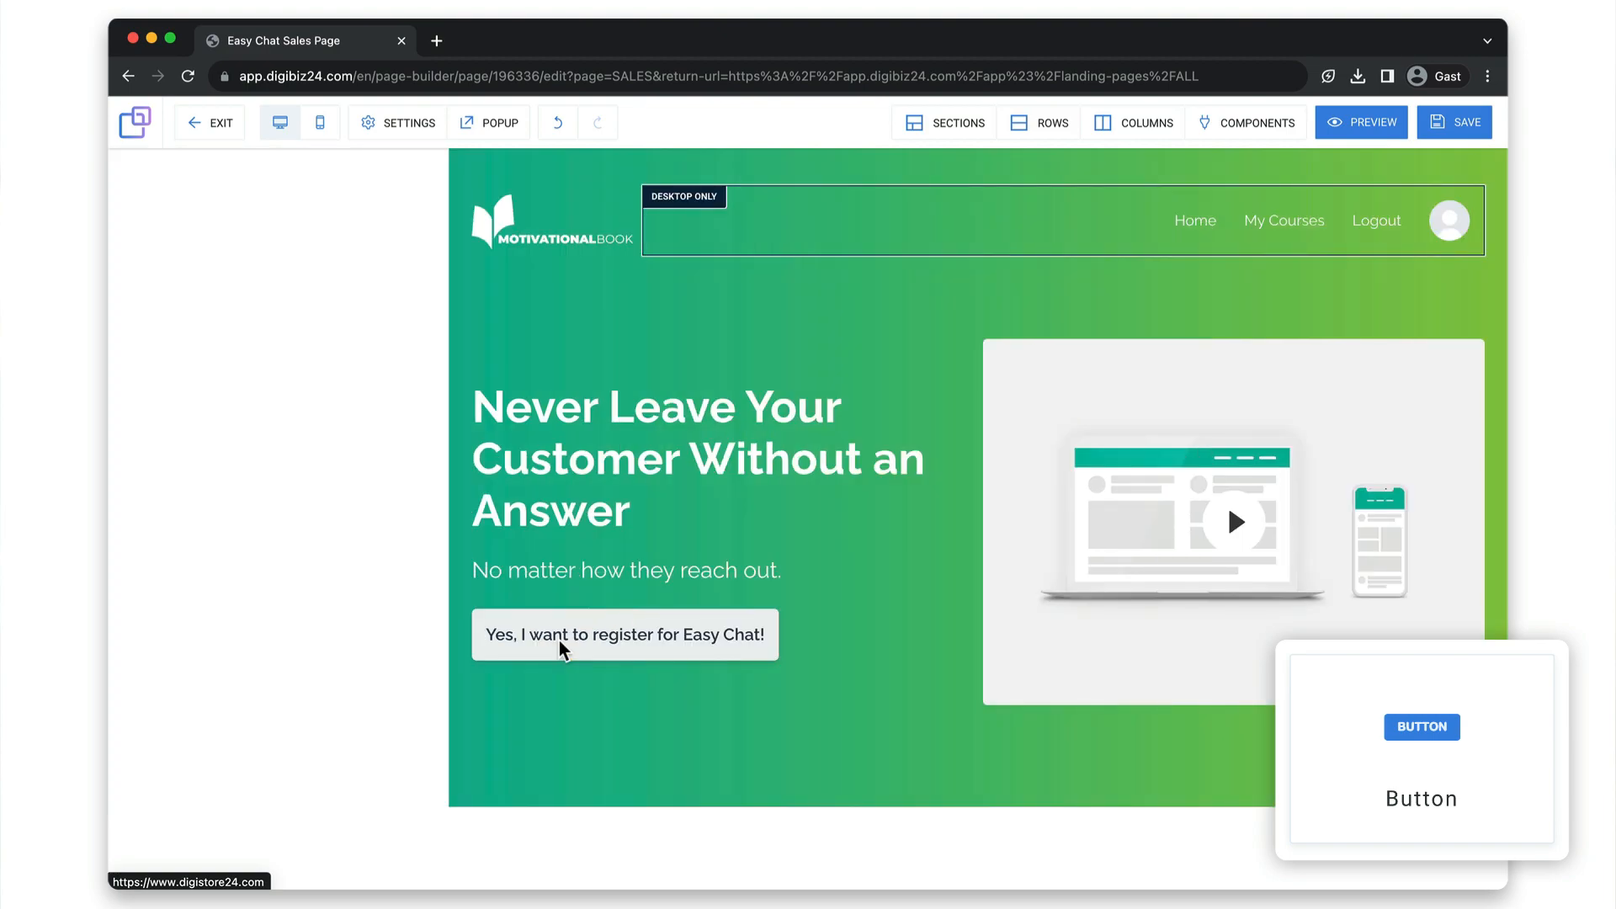
# Shorten the registration button's text to "Yes, I want to register!".
pyautogui.click(560, 641)
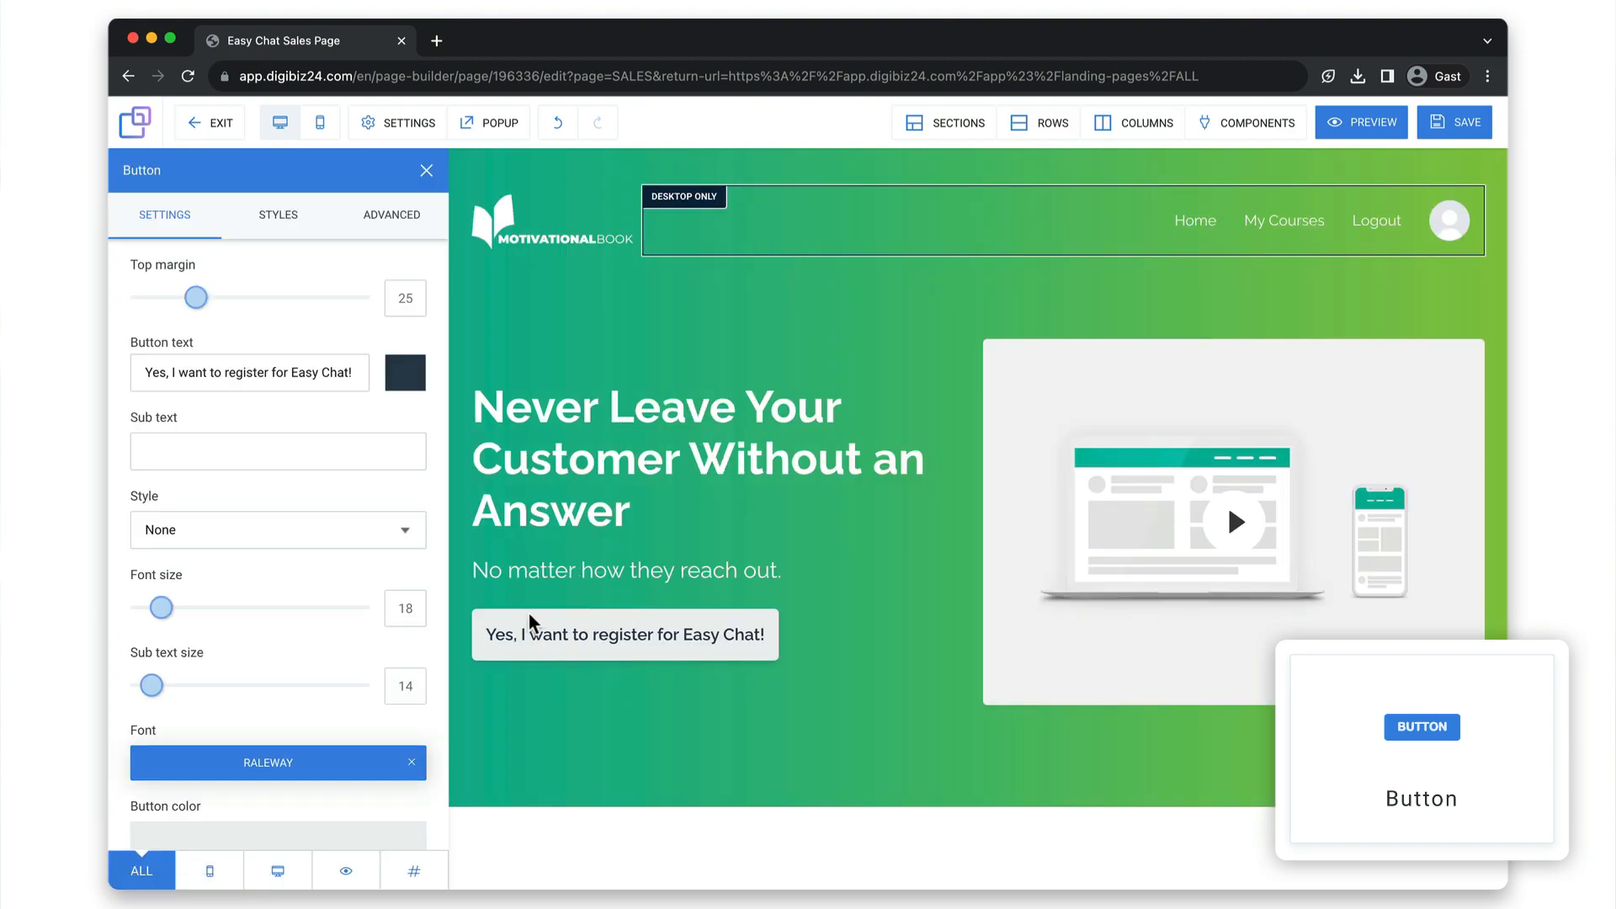
pyautogui.moveTo(346, 372); pyautogui.dragTo(270, 372)
pyautogui.press('BackSpace')
# Try the Open orderform action on the registration button, set it to Open popup instead, and check the page's popup options.
pyautogui.scroll(-5, 410, 597)
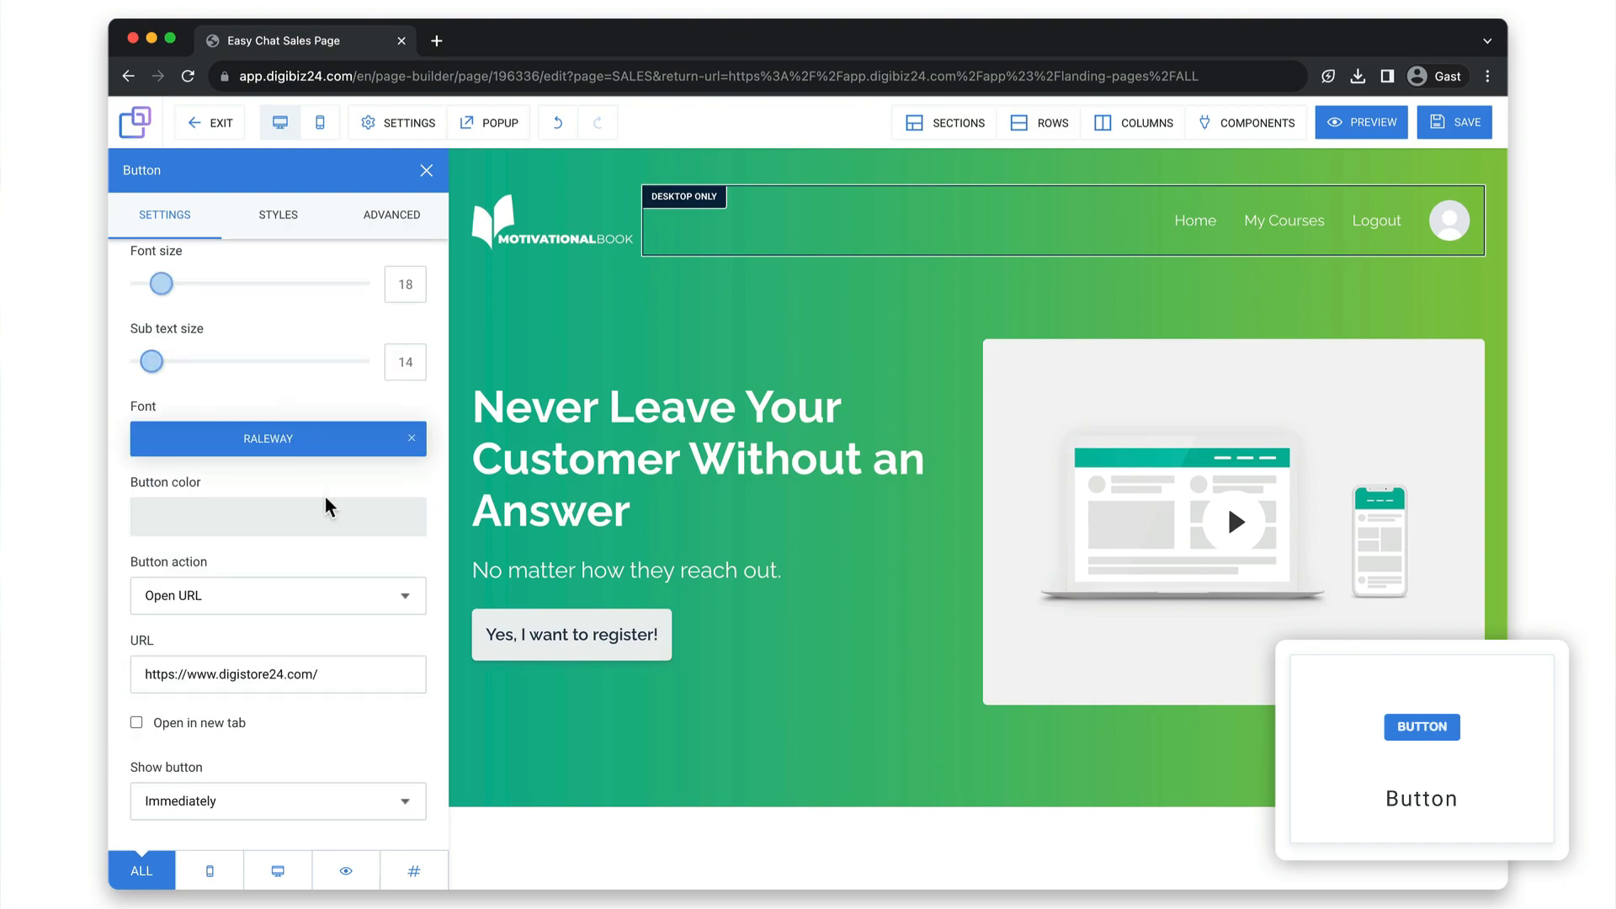
pyautogui.click(411, 598)
pyautogui.click(410, 598)
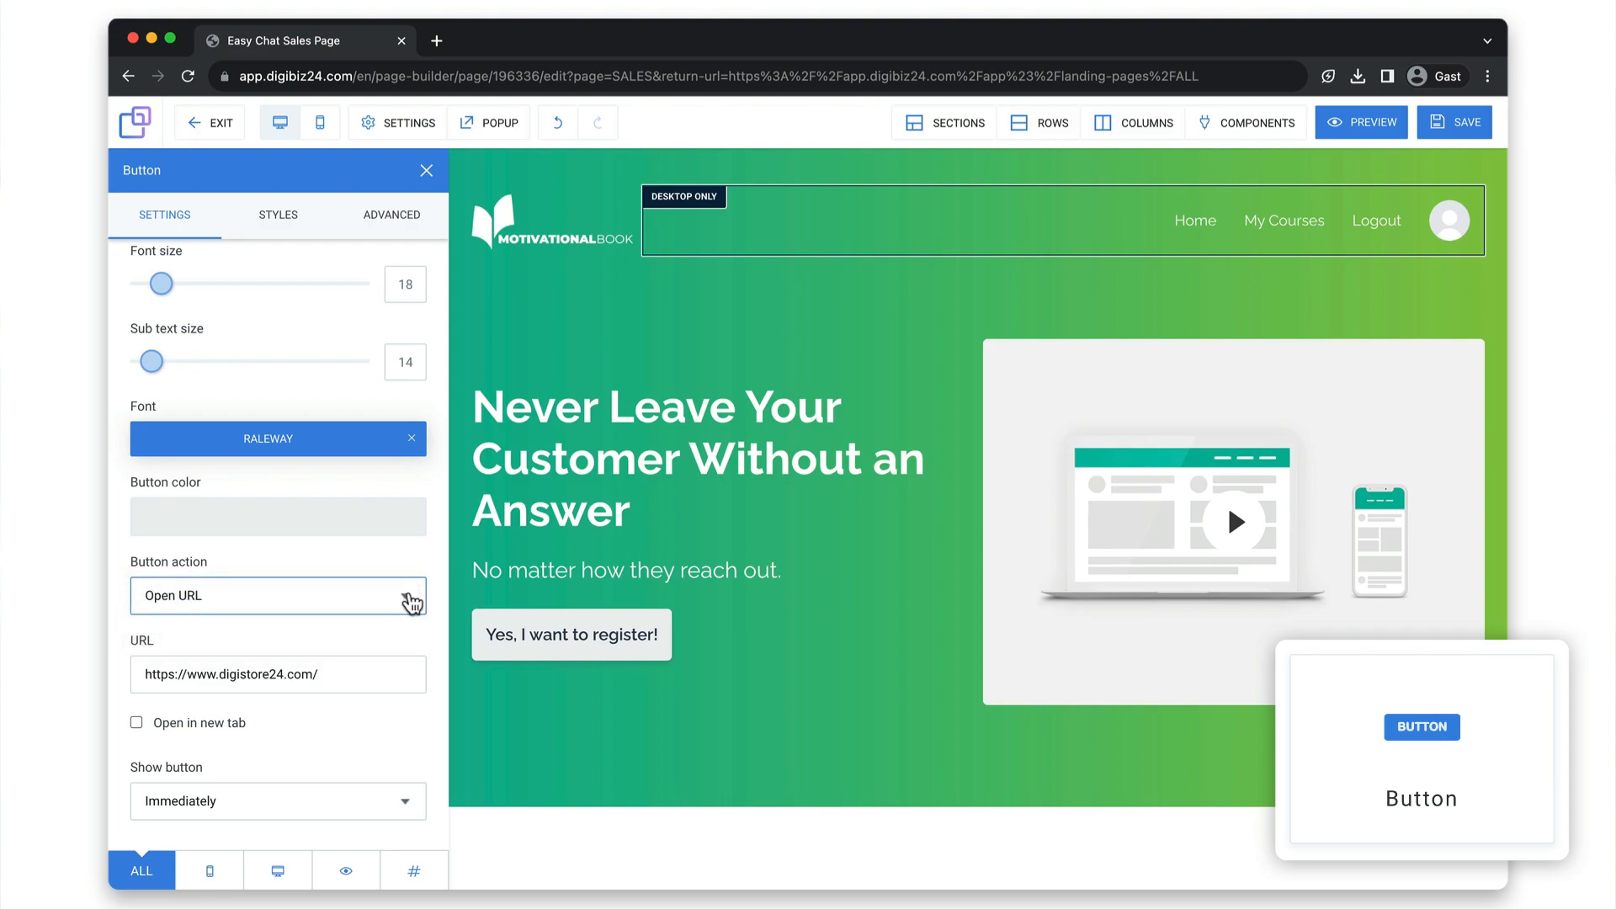
pyautogui.click(404, 603)
pyautogui.click(401, 617)
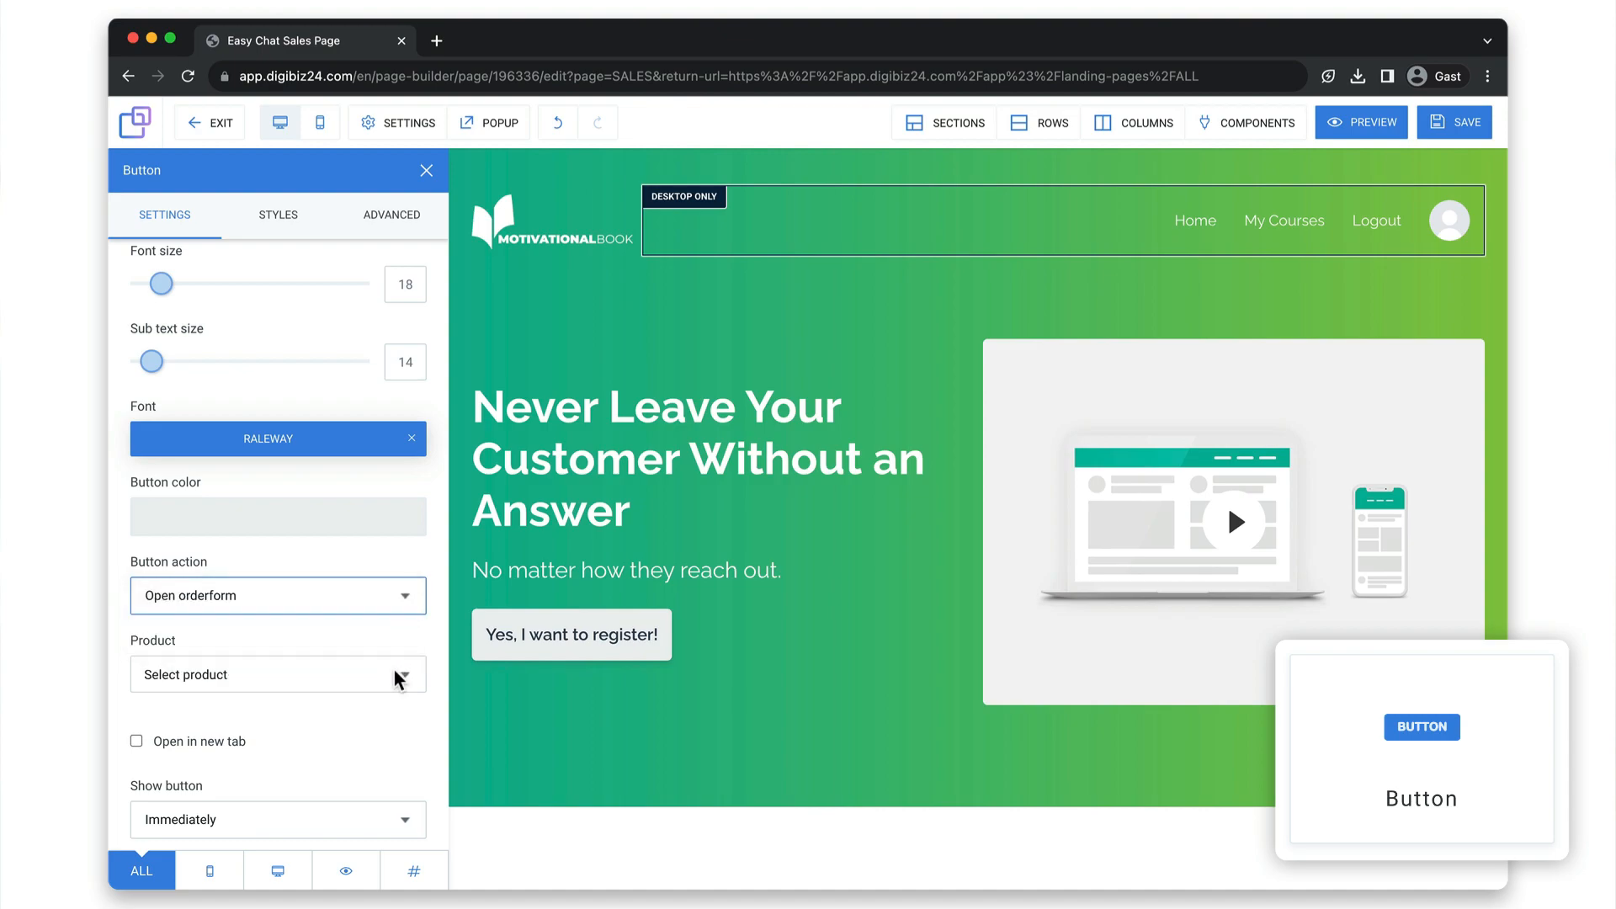
pyautogui.click(404, 599)
pyautogui.click(400, 627)
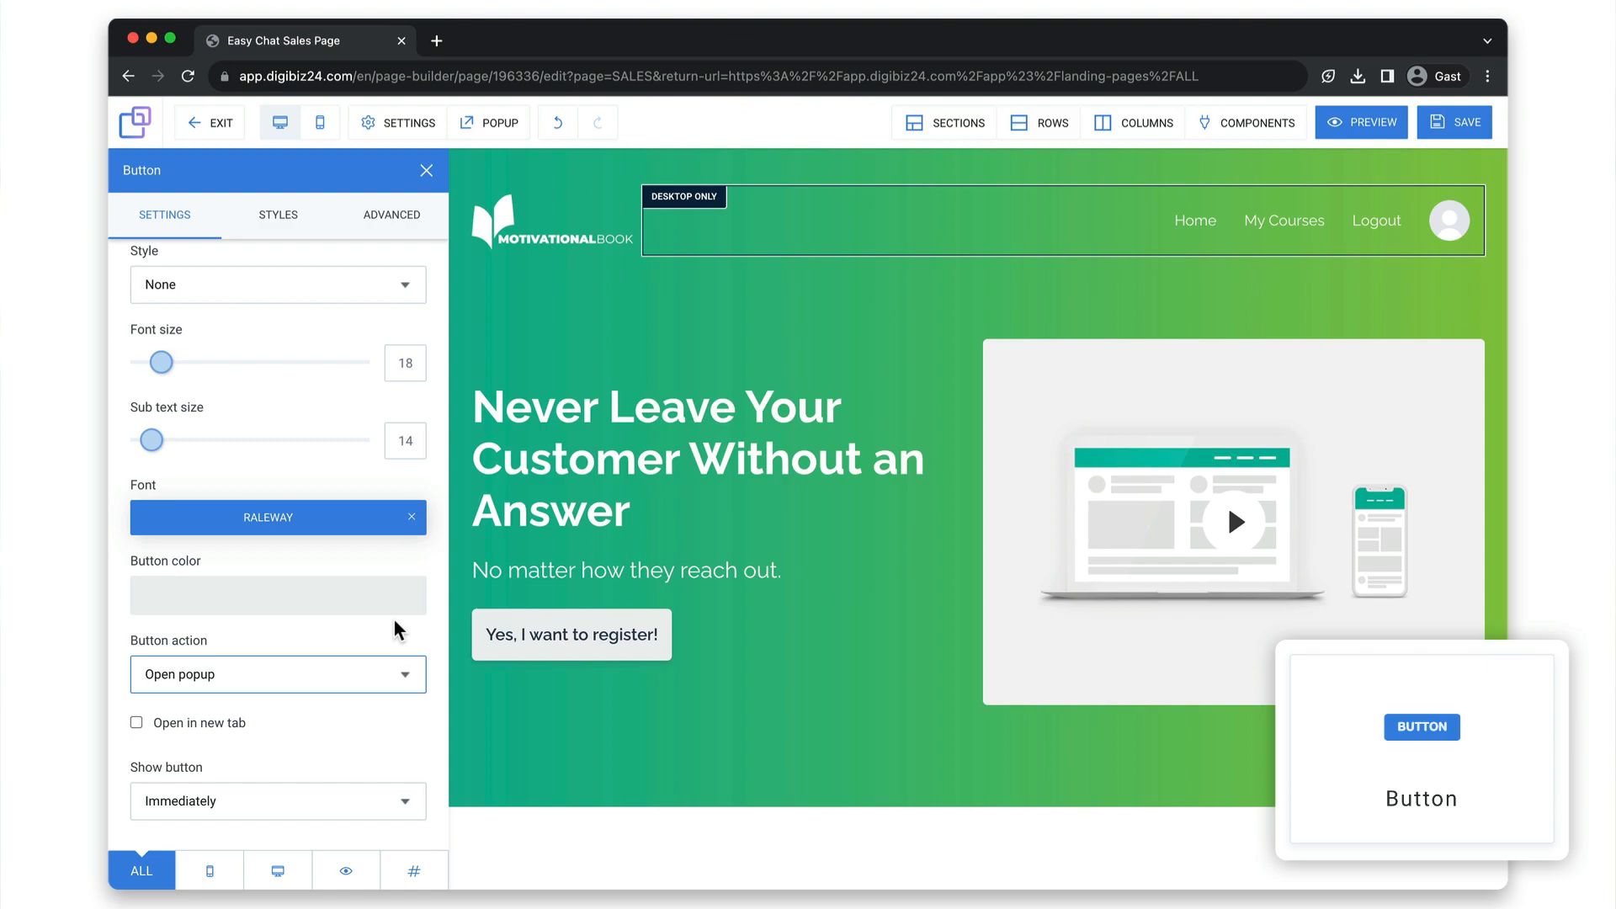
pyautogui.click(509, 118)
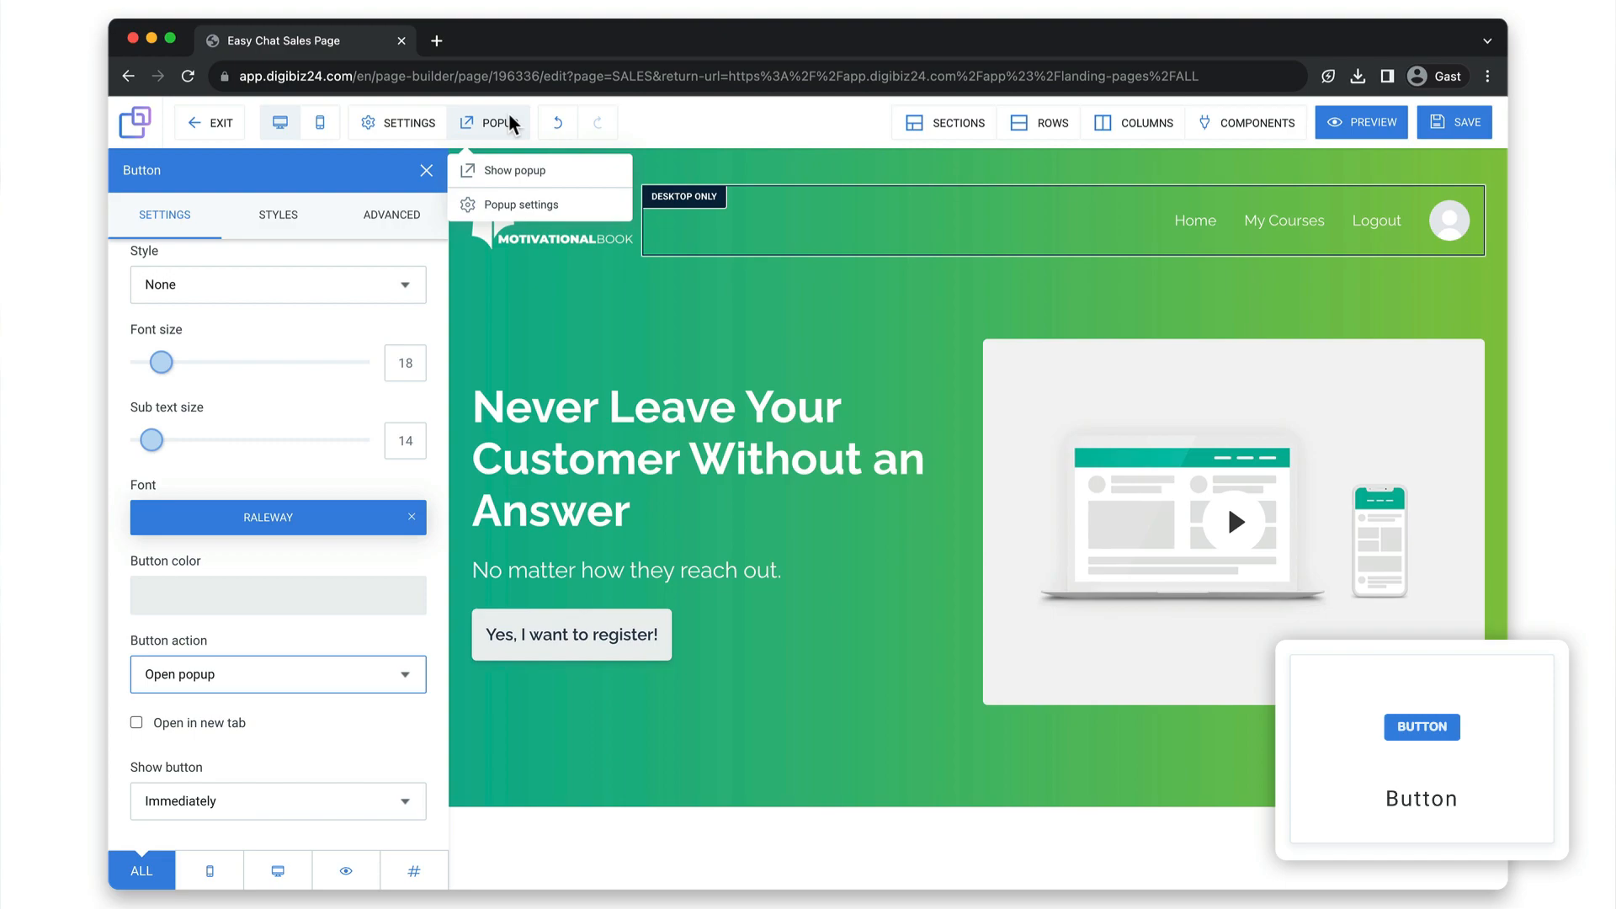
pyautogui.click(785, 296)
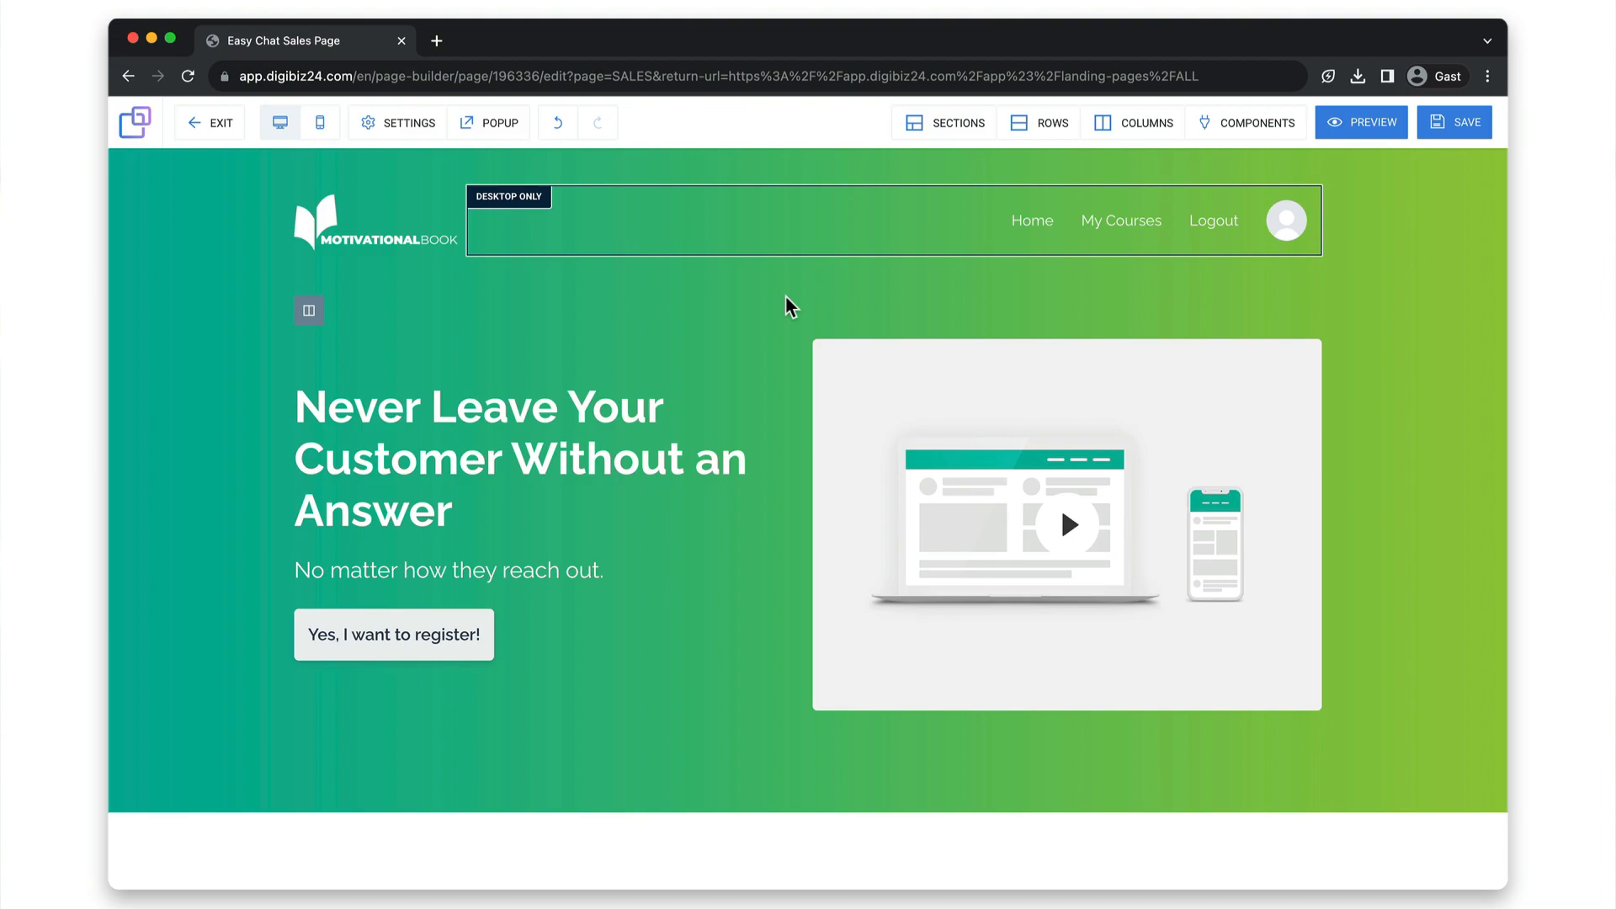
# Open the settings of the desktop-only header navigation.
pyautogui.moveTo(835, 226)
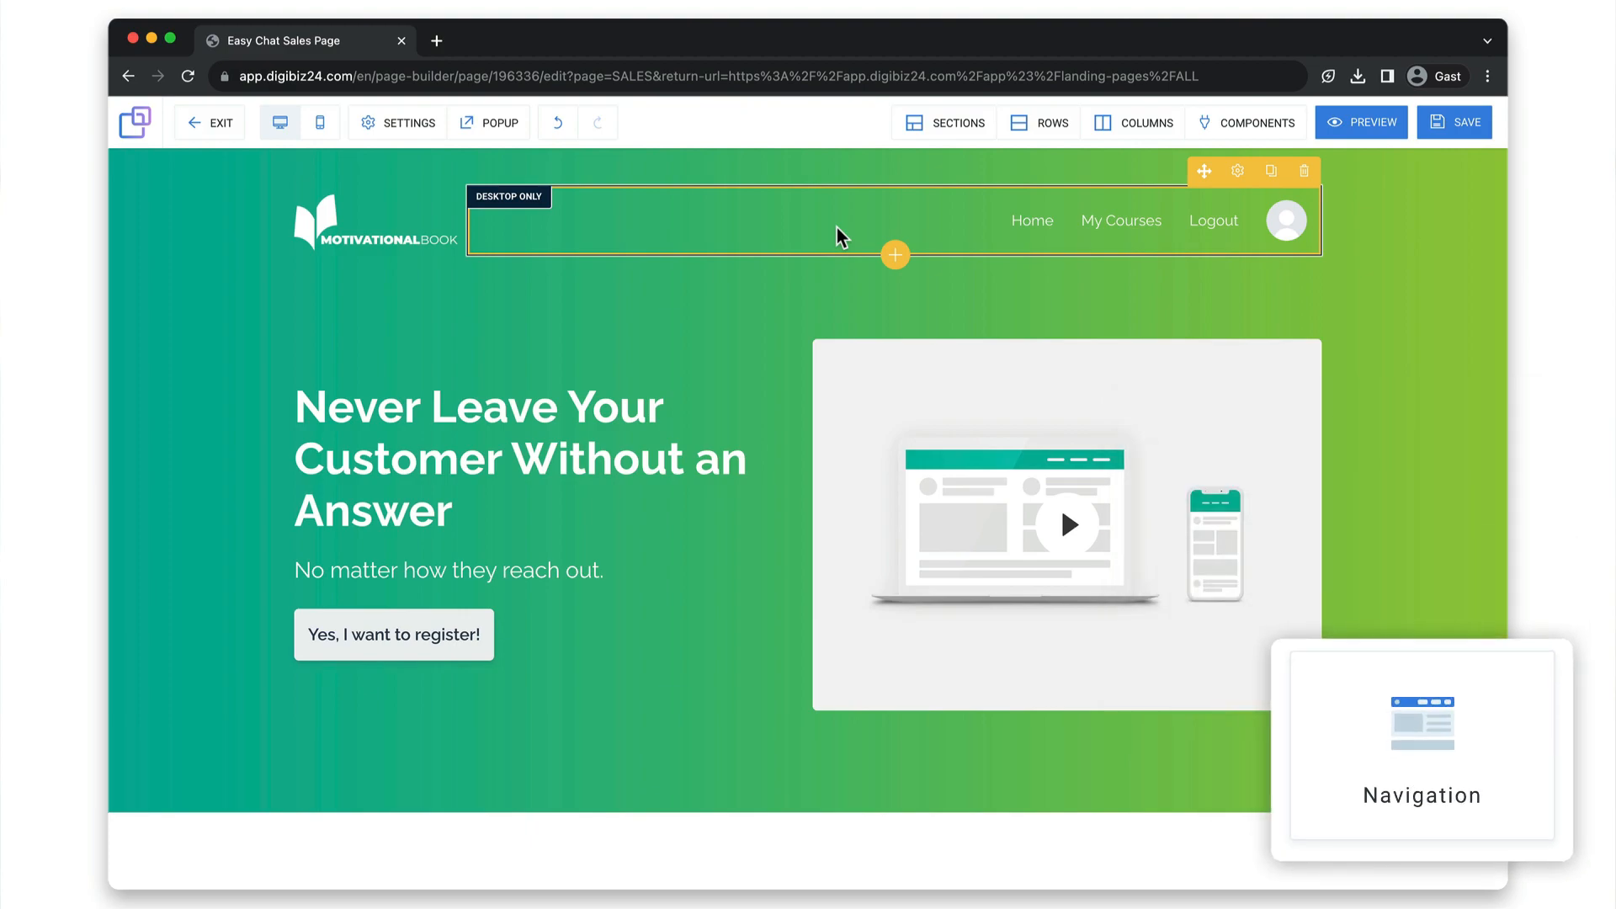
pyautogui.scroll(-20, 836, 228)
pyautogui.click(1073, 235)
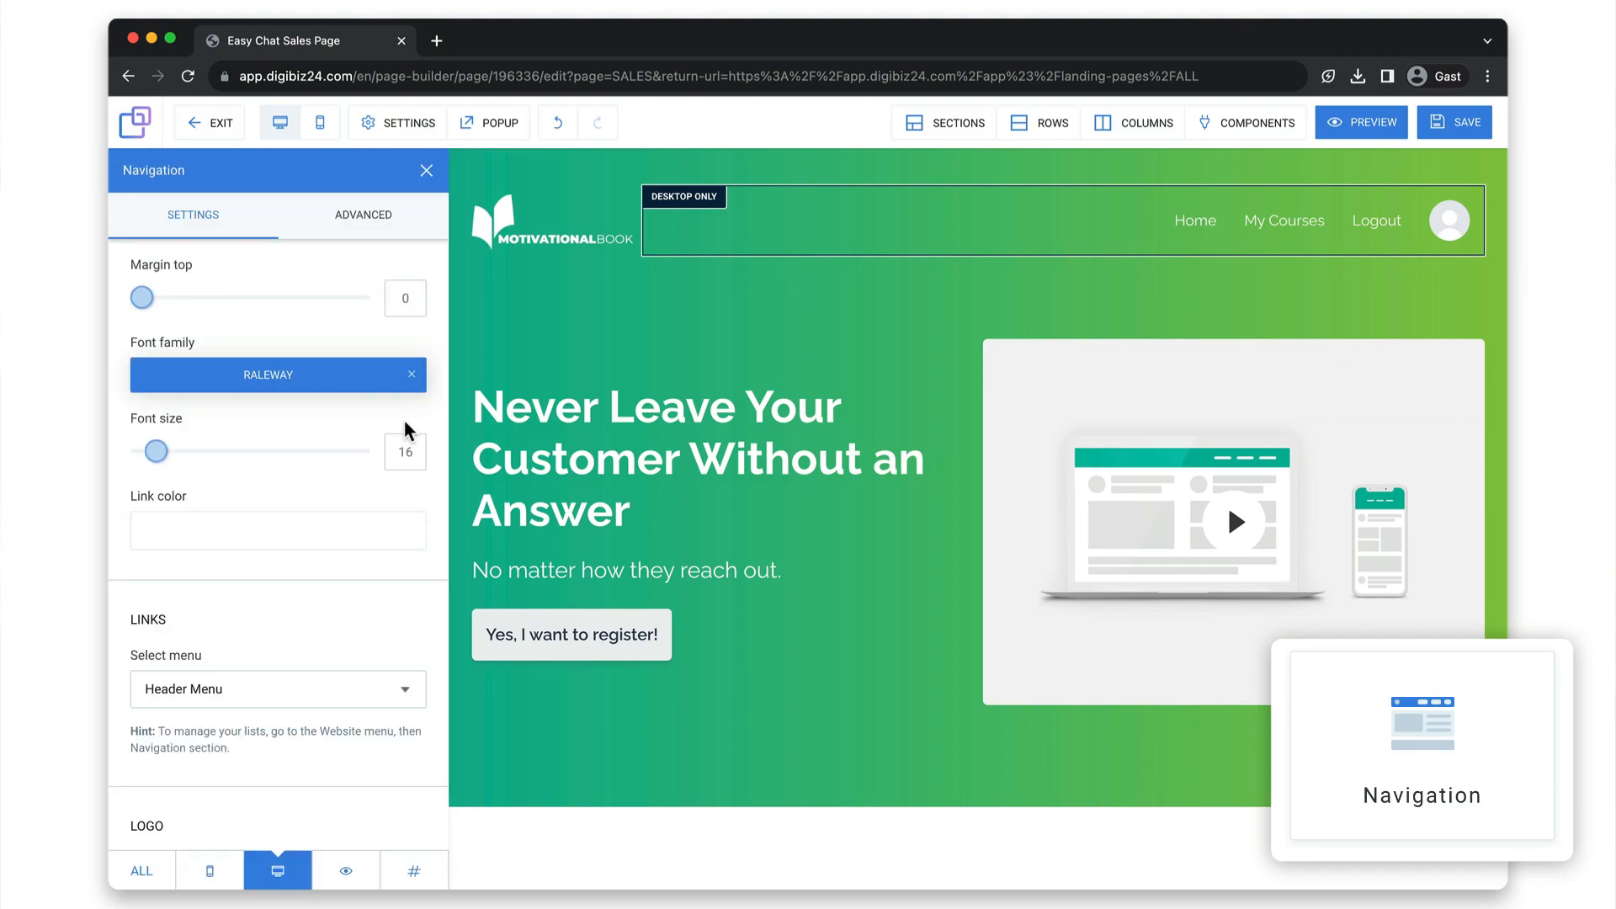
# Open the hero row's settings, apply the recent blue rgba(133, 176, 220, 0.98) as overlay color, and reduce its opacity to zero.
pyautogui.click(530, 340)
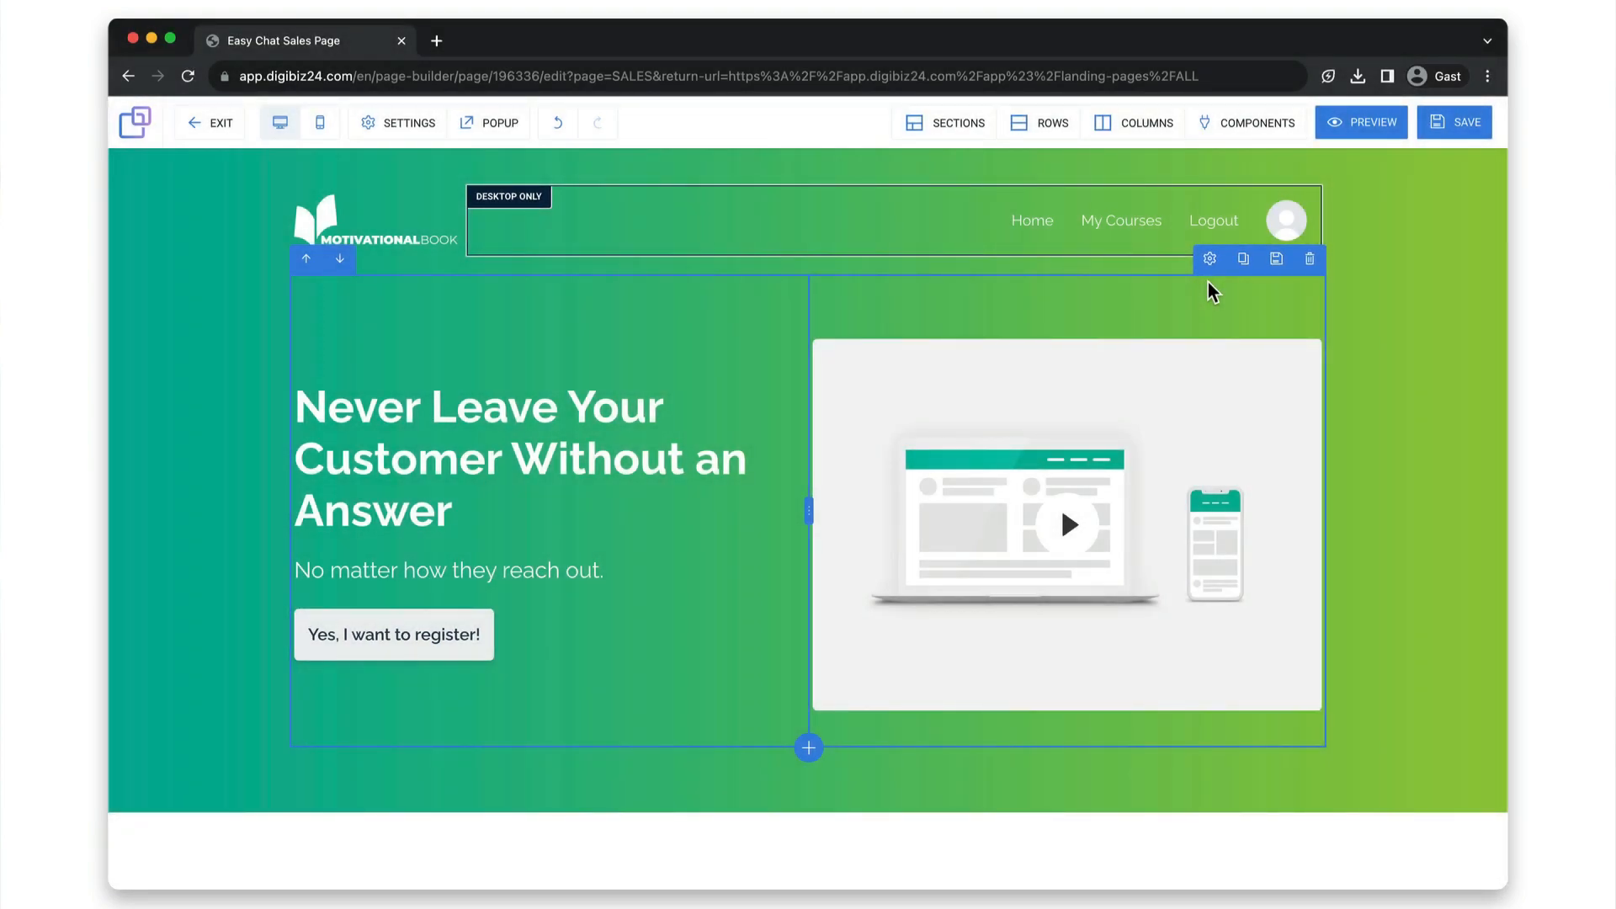
pyautogui.click(1208, 262)
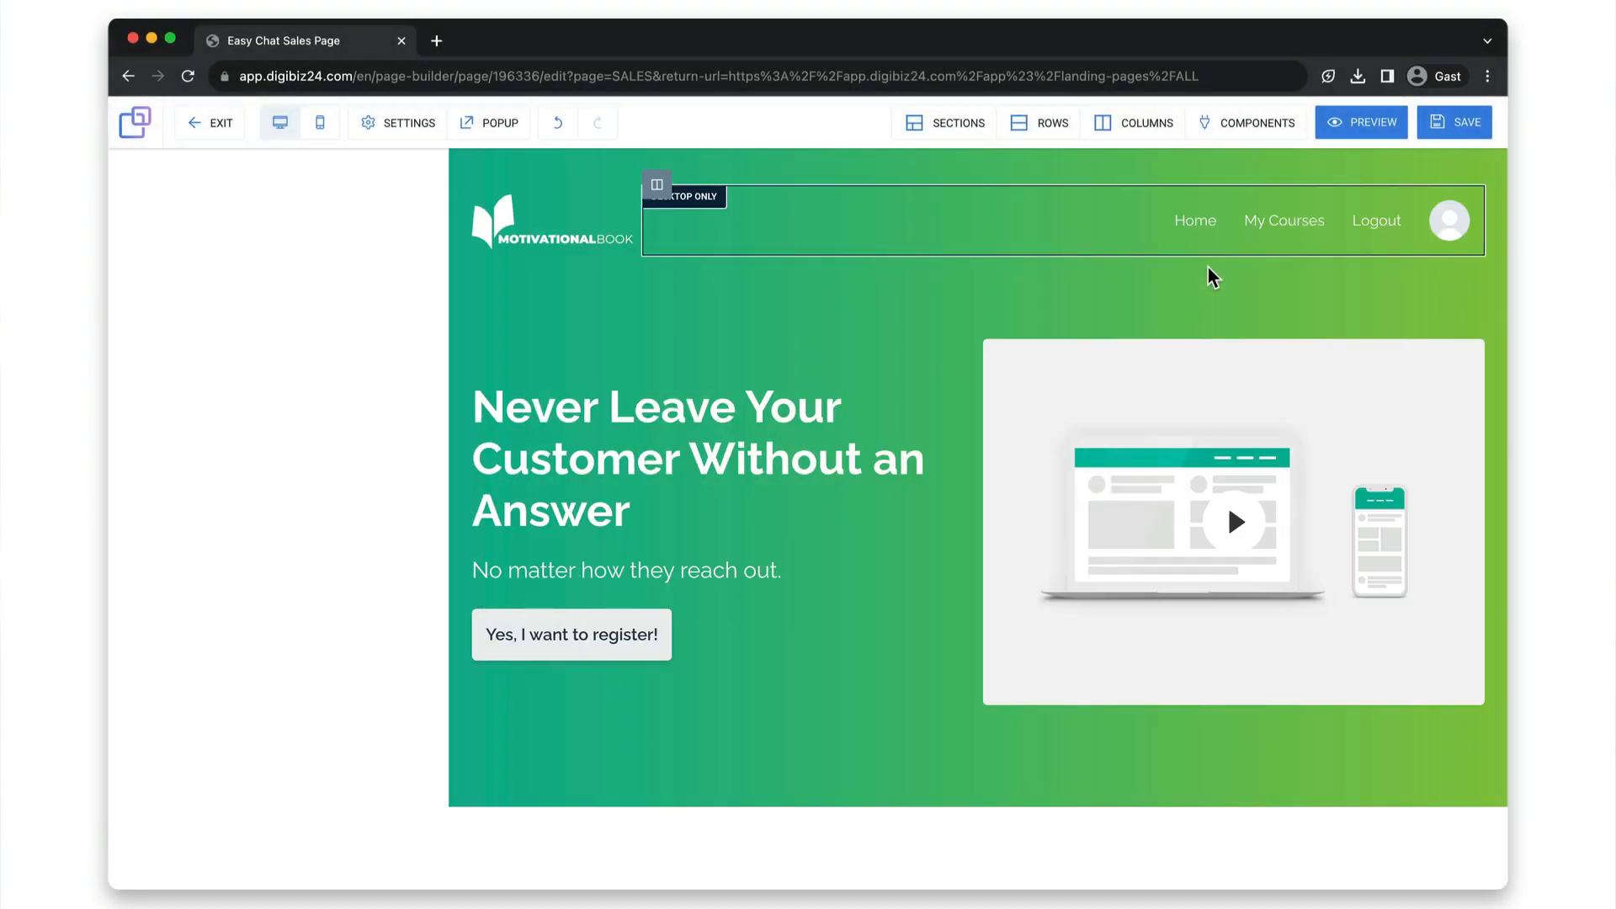
pyautogui.click(382, 624)
pyautogui.click(348, 756)
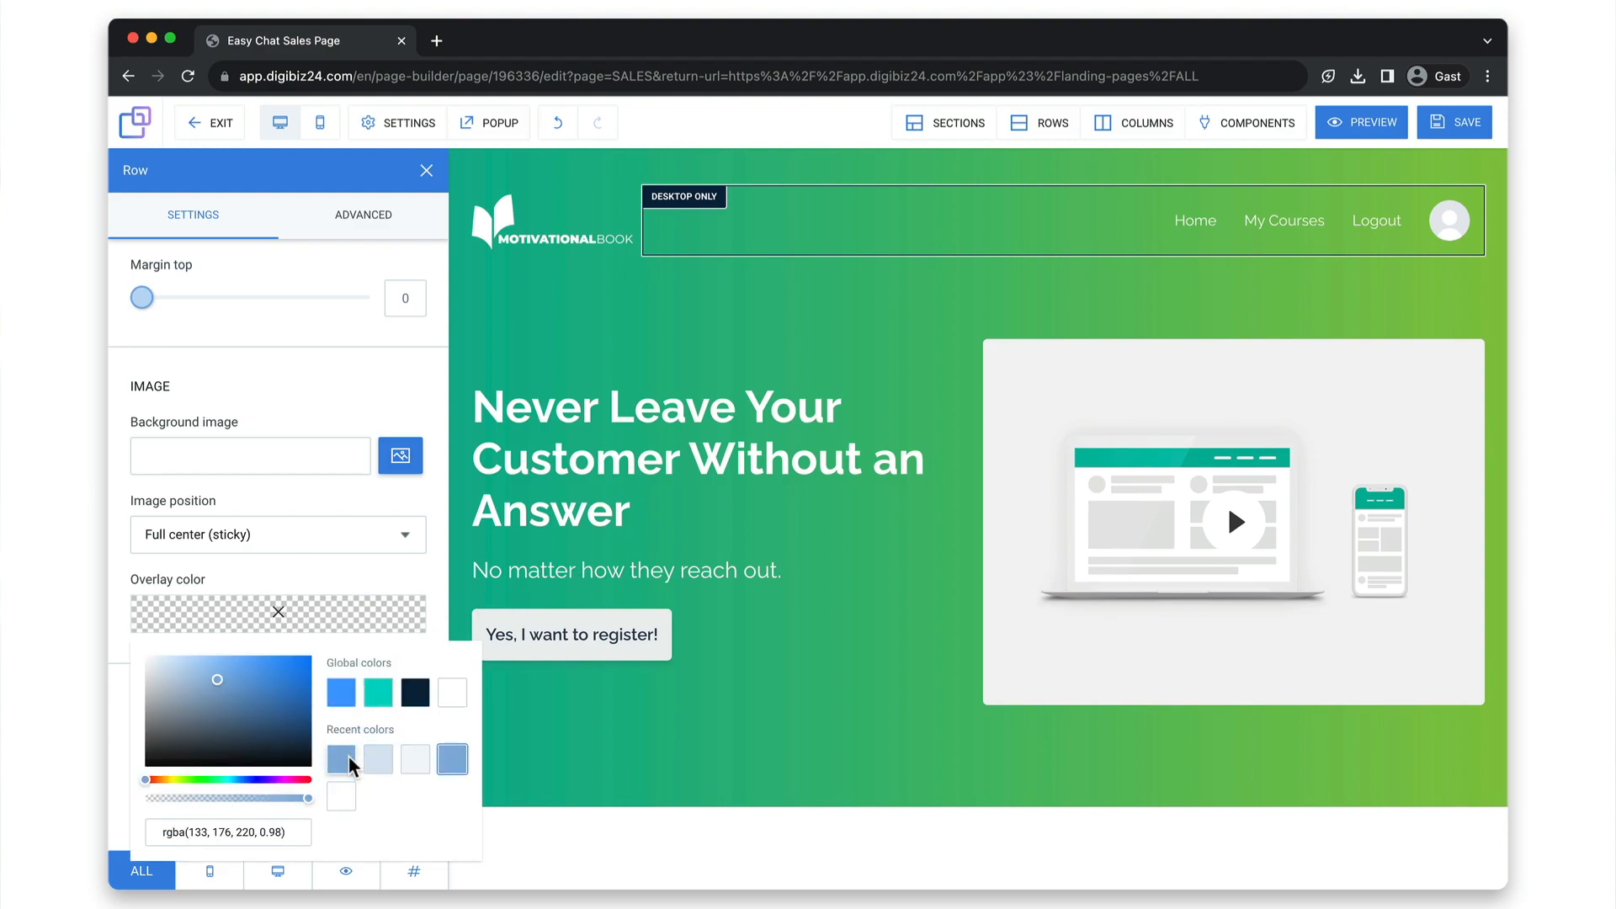
pyautogui.click(149, 798)
# Insert Reverse Gradient.jpg from the image library as the hero row's background image.
pyautogui.click(402, 461)
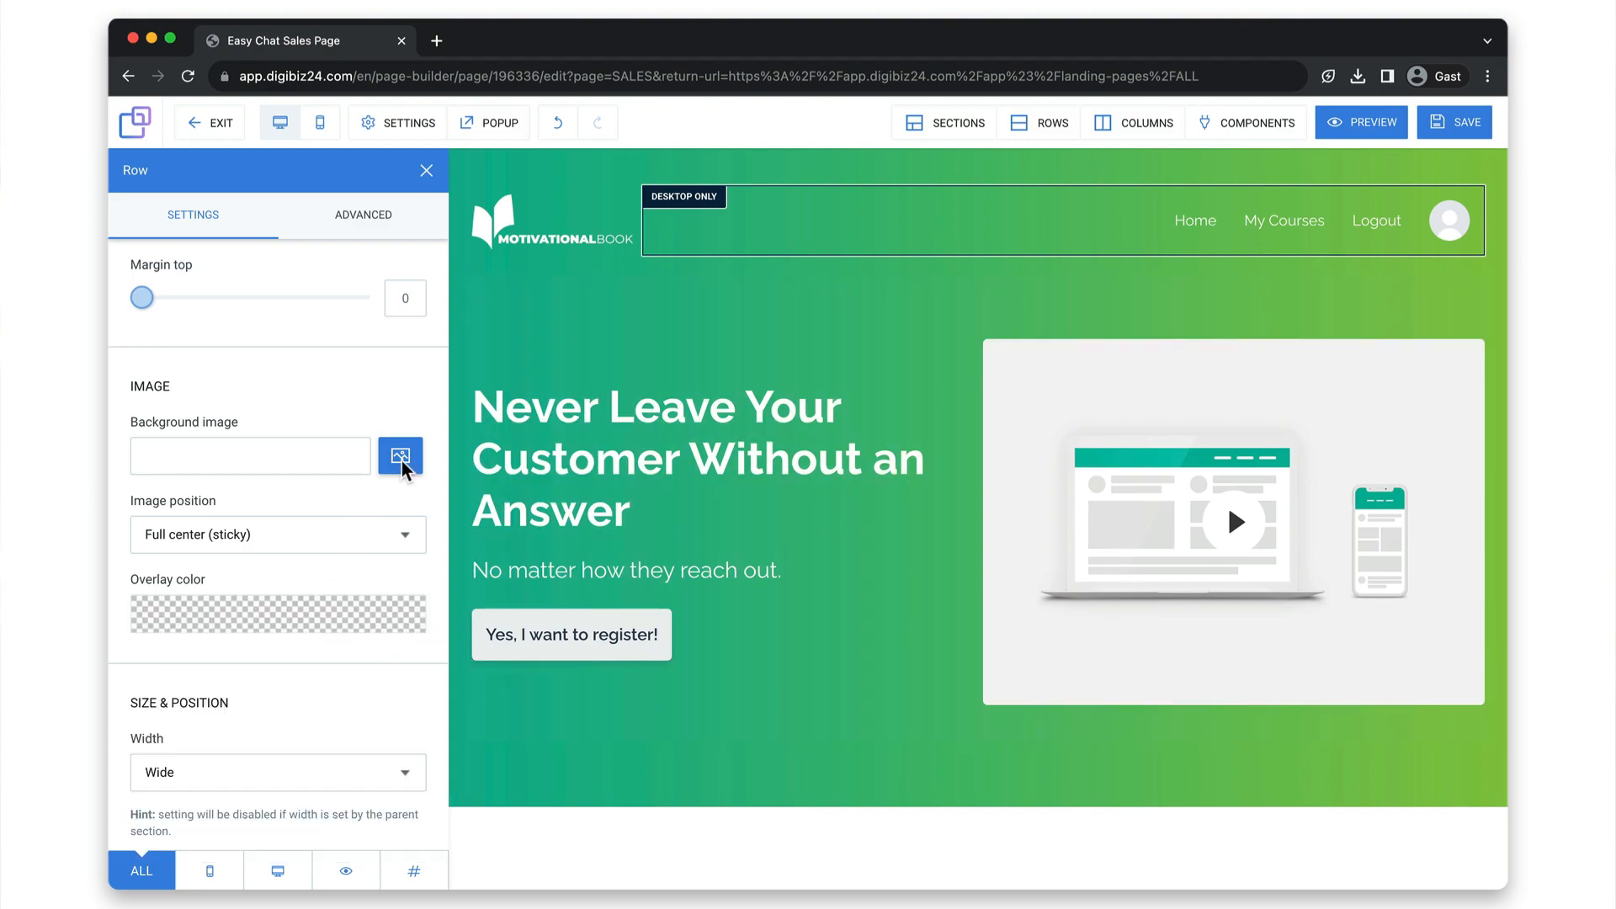
pyautogui.click(402, 461)
pyautogui.click(572, 462)
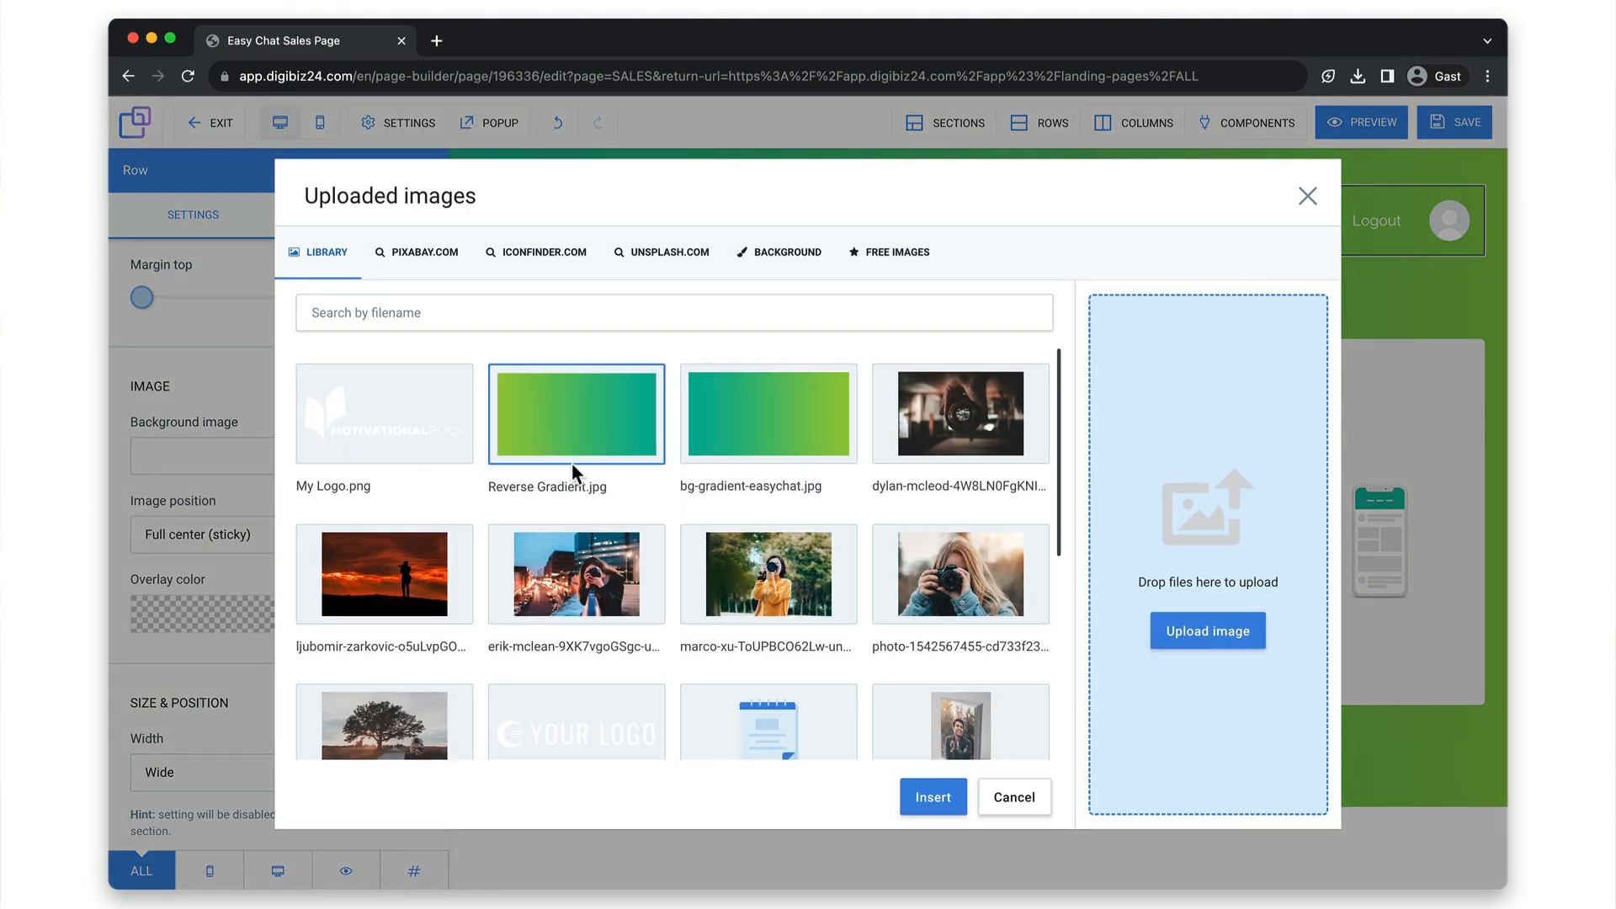
pyautogui.click(916, 797)
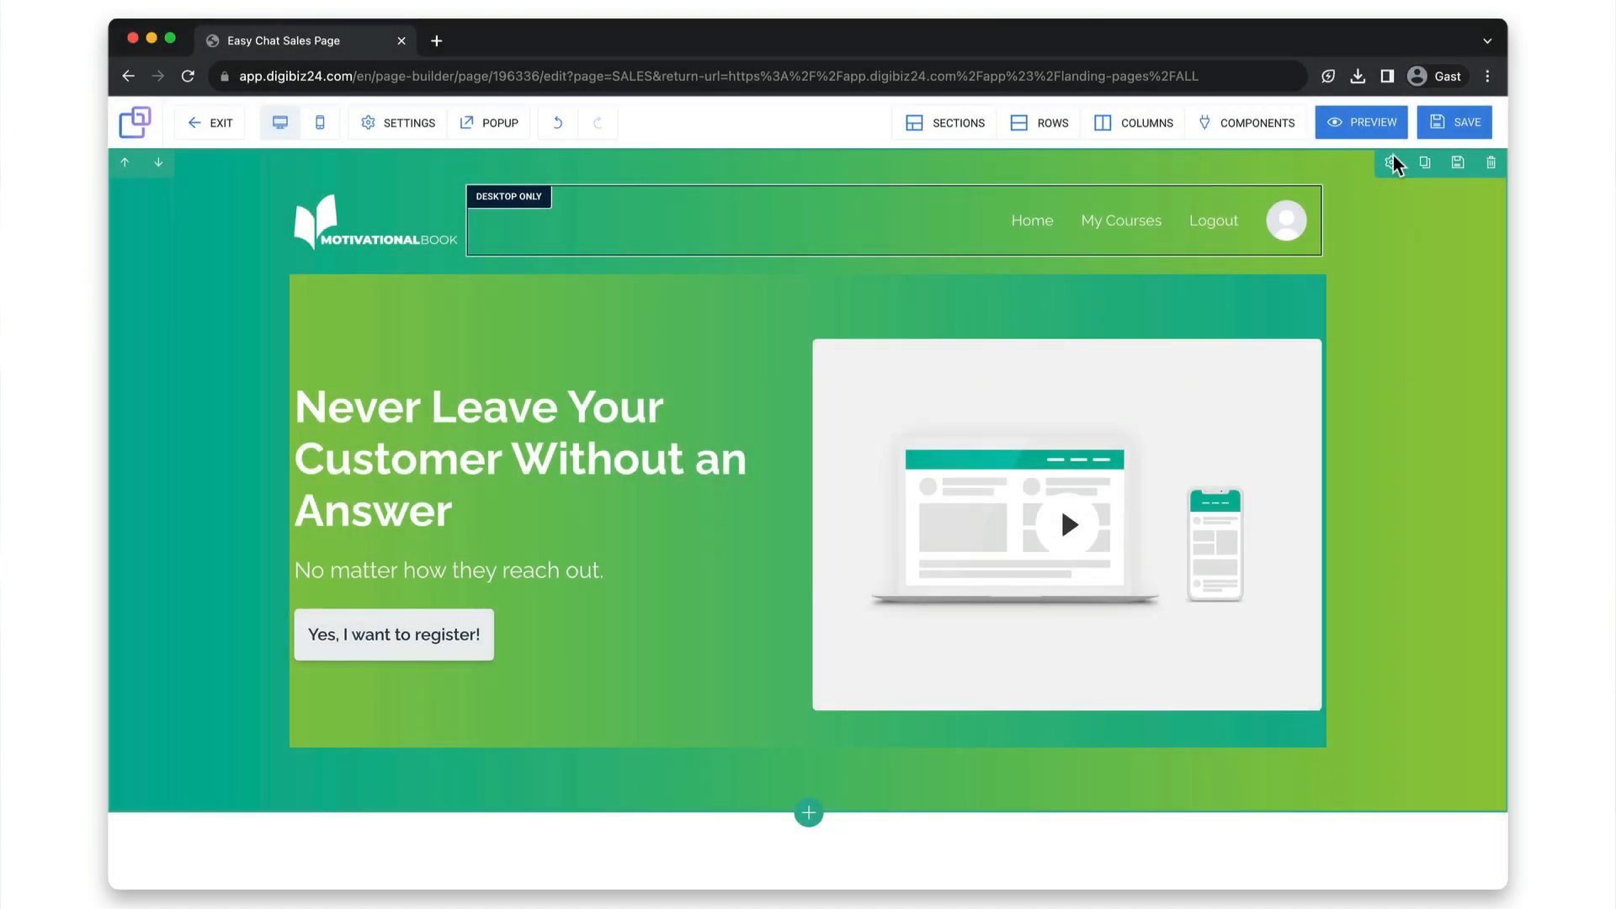
# Set the header section's overlay color to the recent blue with reduced opacity, rgba(133, 176, 220, 0.33), and close its settings.
pyautogui.click(1392, 160)
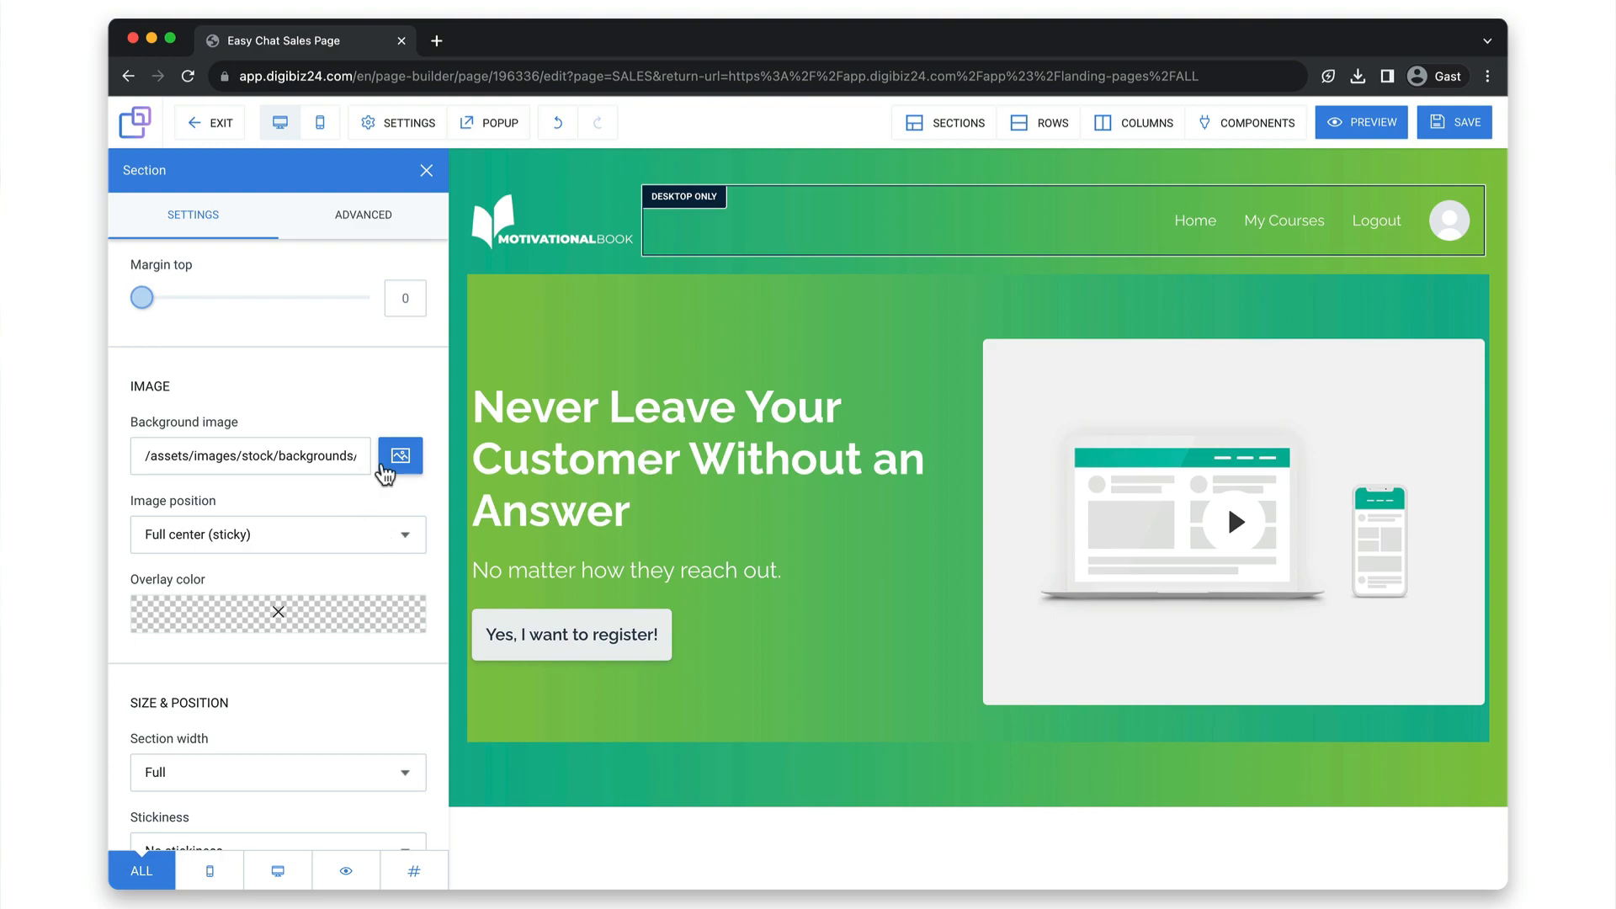
pyautogui.click(381, 602)
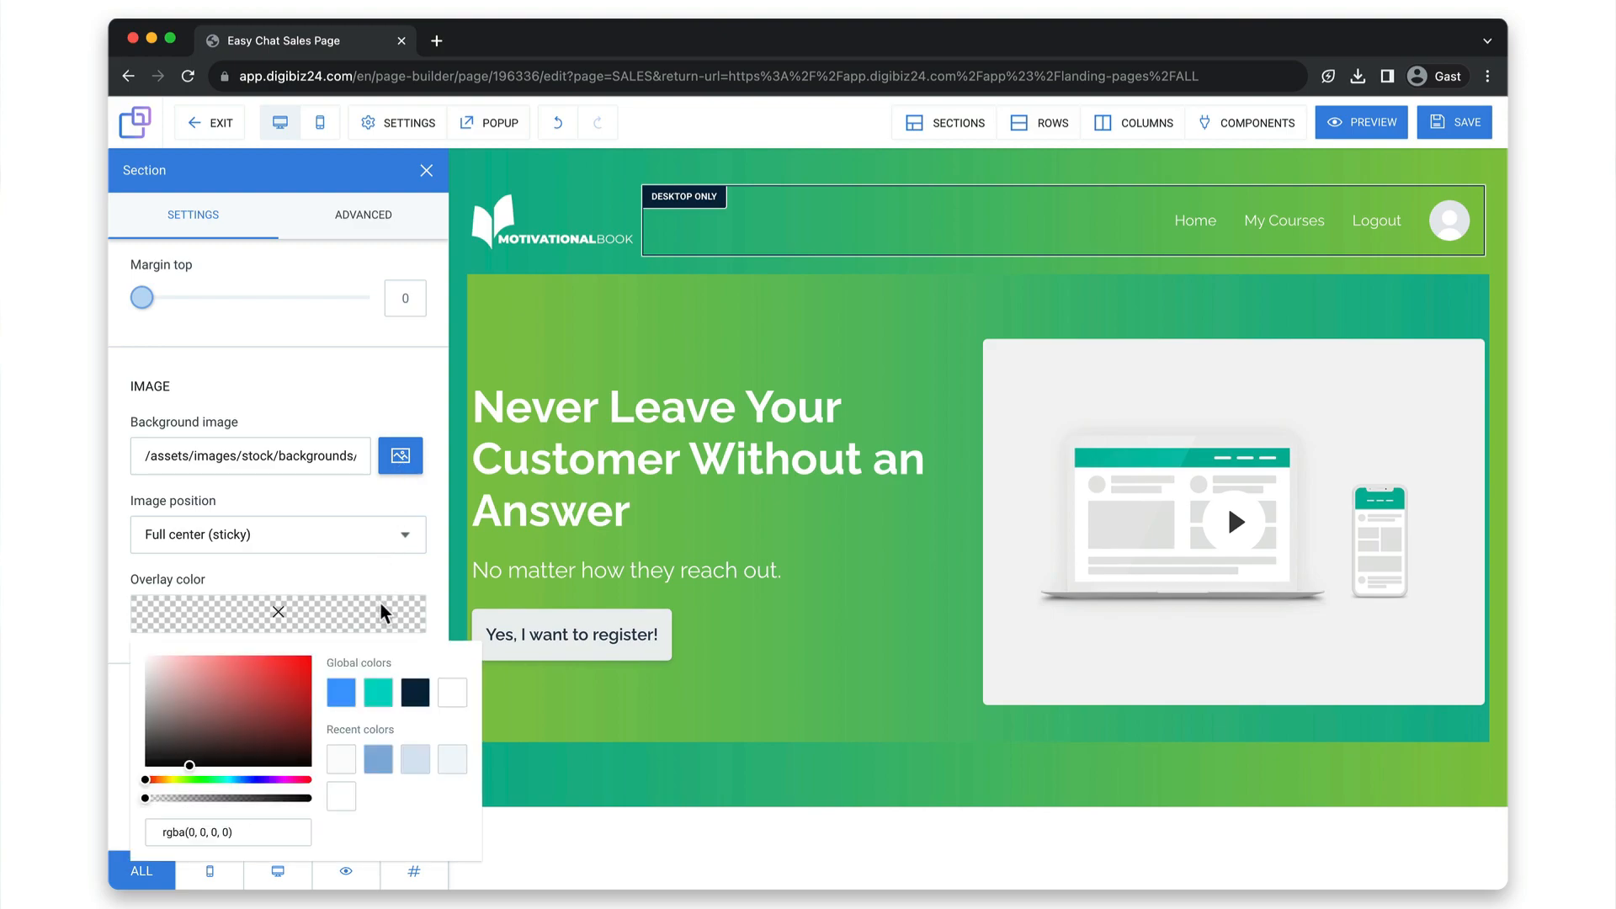
pyautogui.click(377, 761)
pyautogui.click(200, 798)
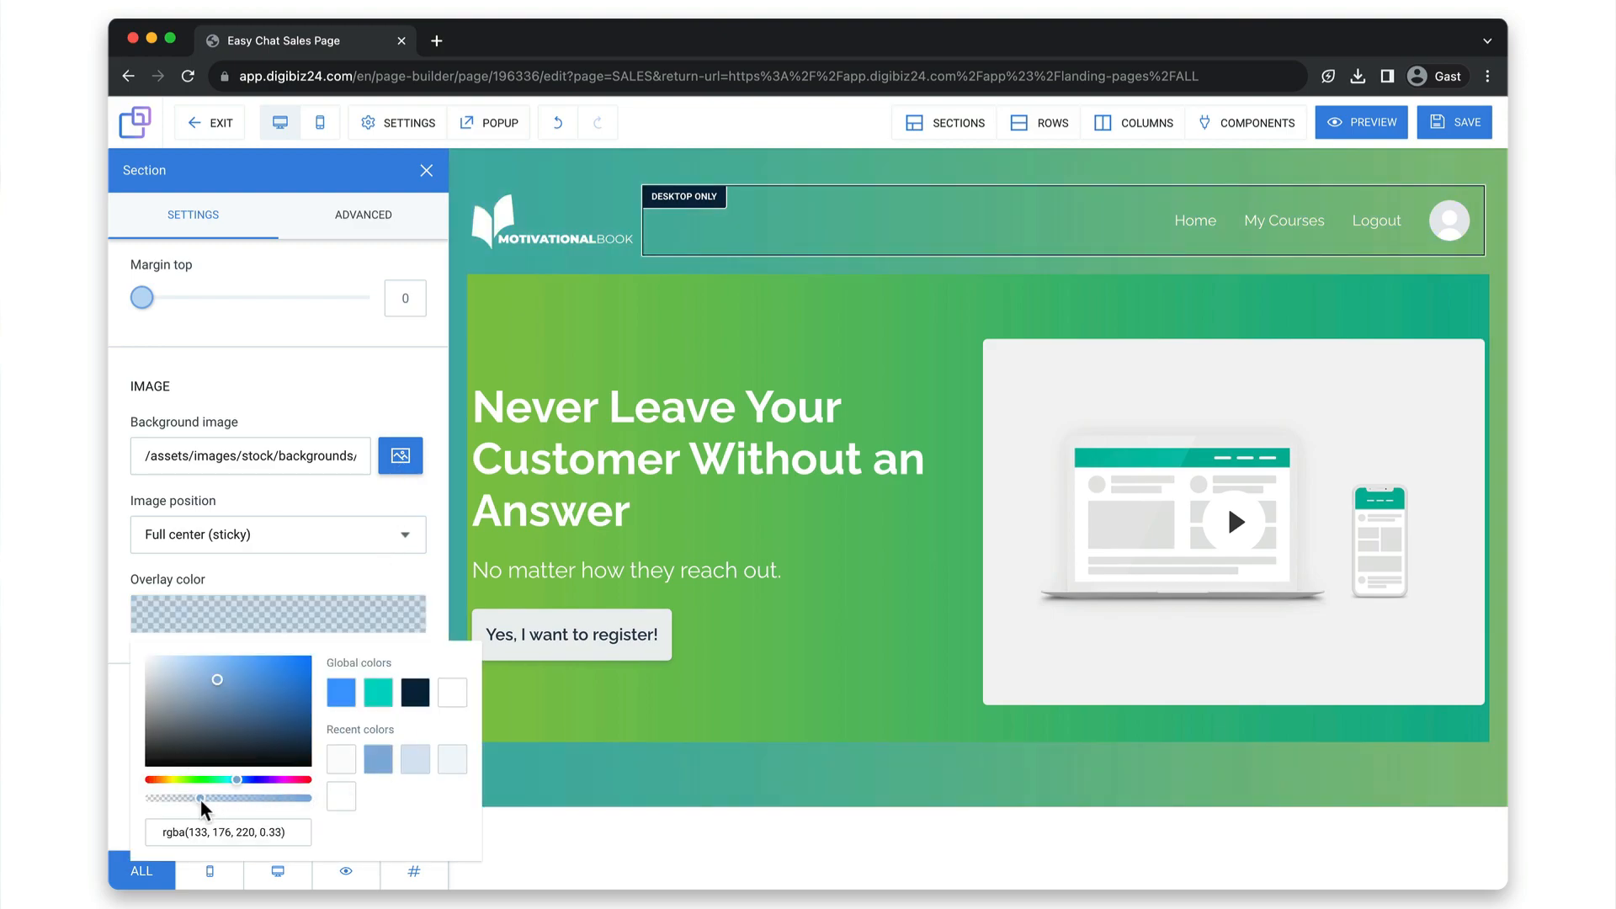
pyautogui.click(532, 781)
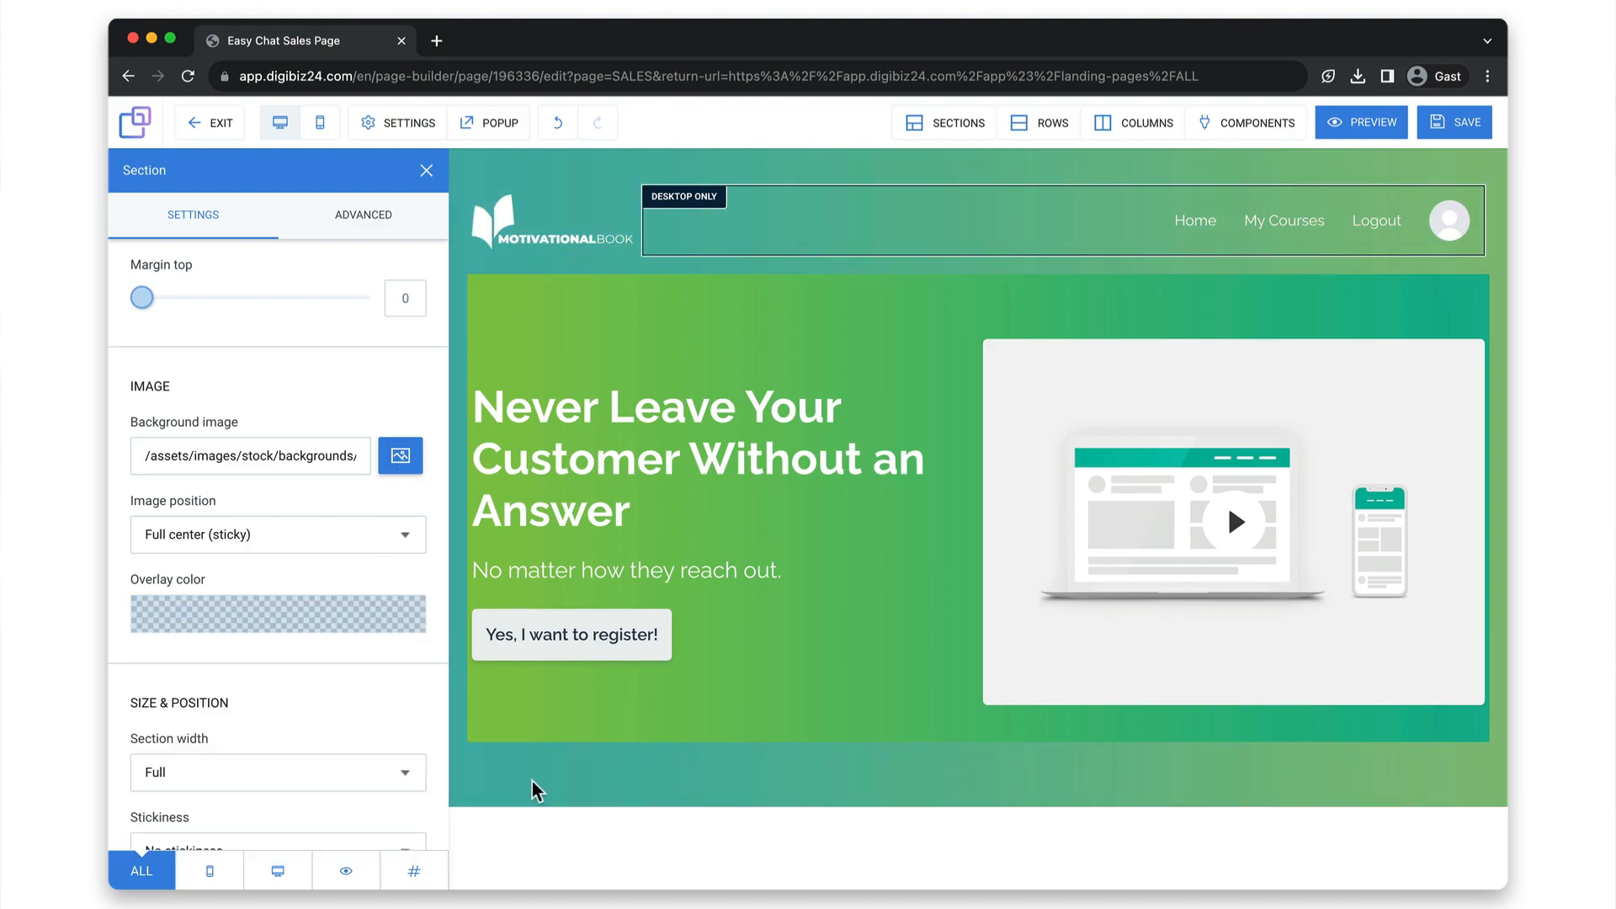
pyautogui.click(532, 781)
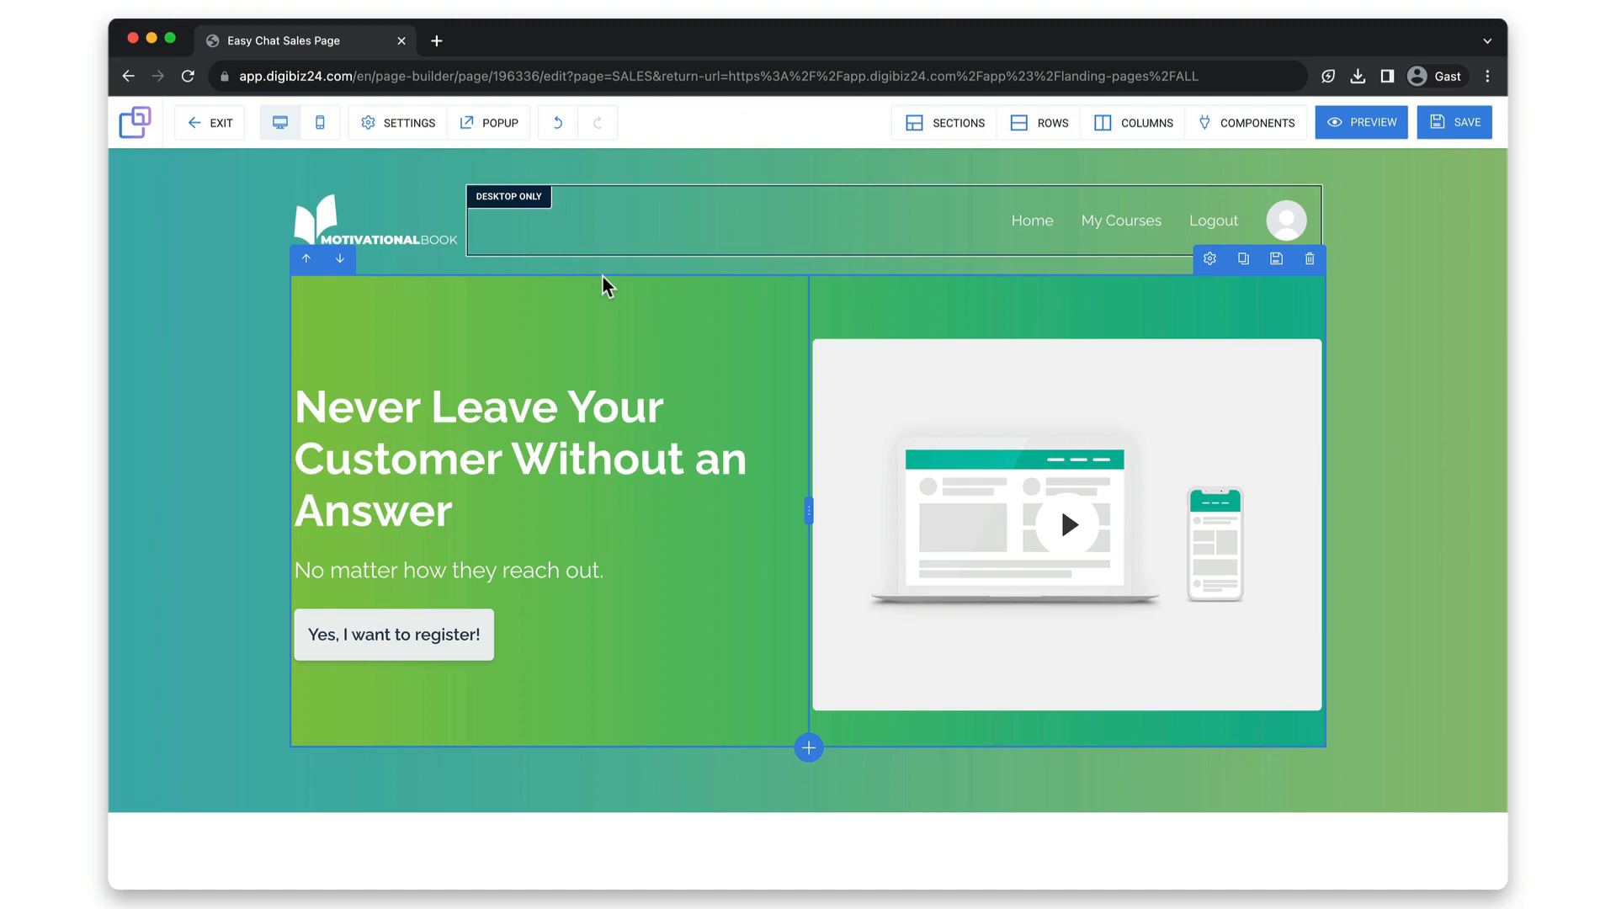
# Give the $15.99 column in the Price section a light blue background from the recent colors with lowered opacity, and close its settings.
pyautogui.scroll(-10, 603, 274)
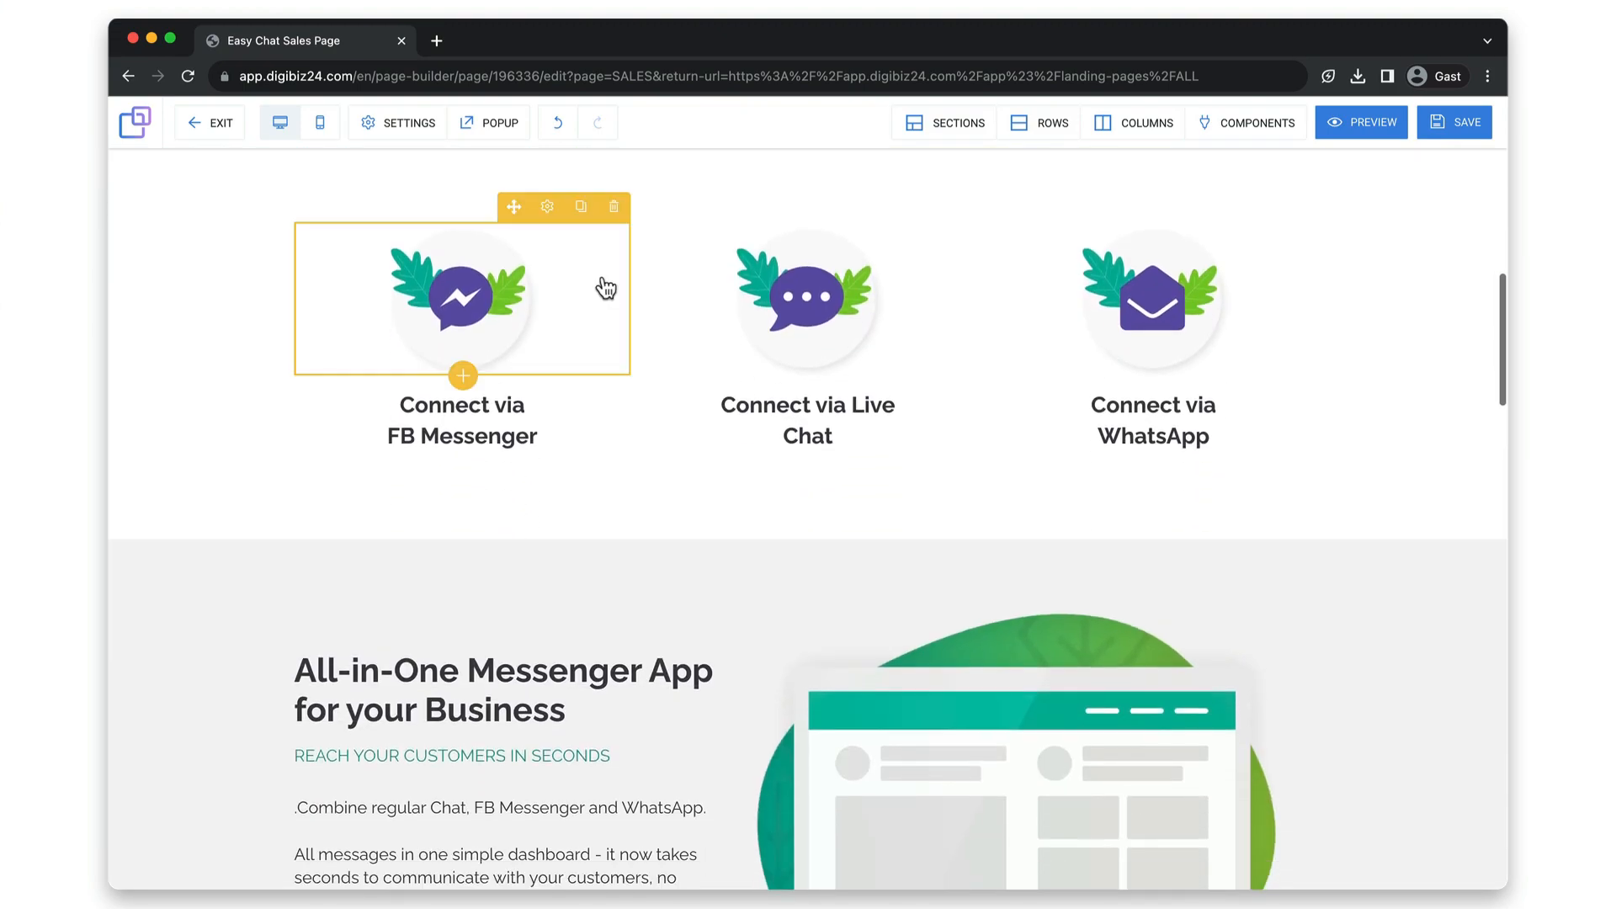
pyautogui.scroll(-5, 677, 177)
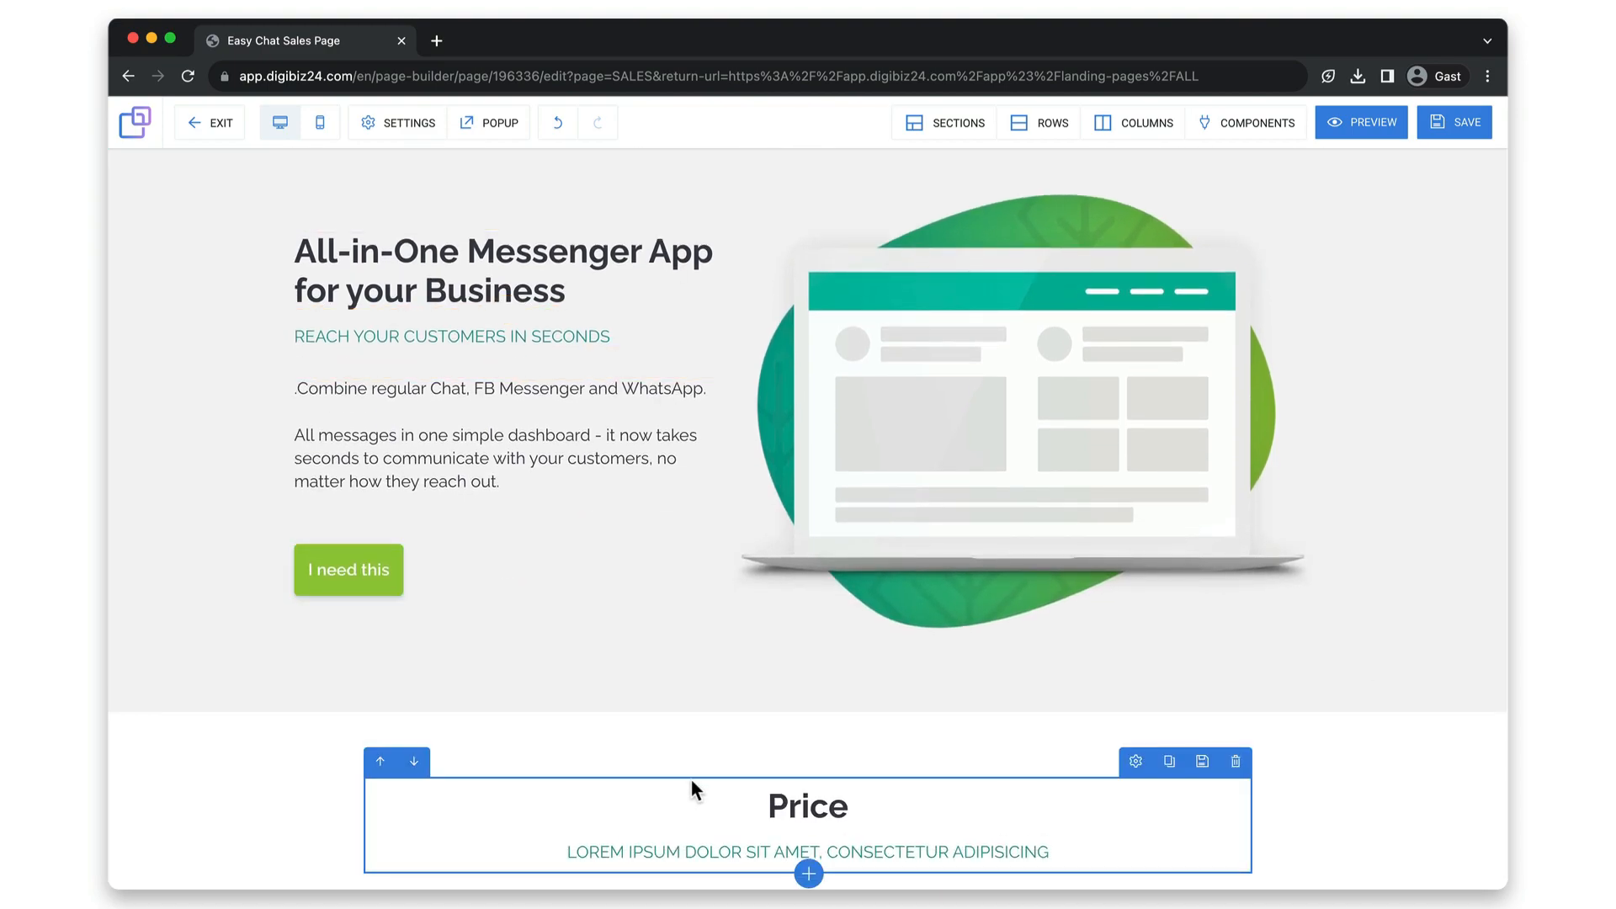
pyautogui.scroll(-5, 690, 779)
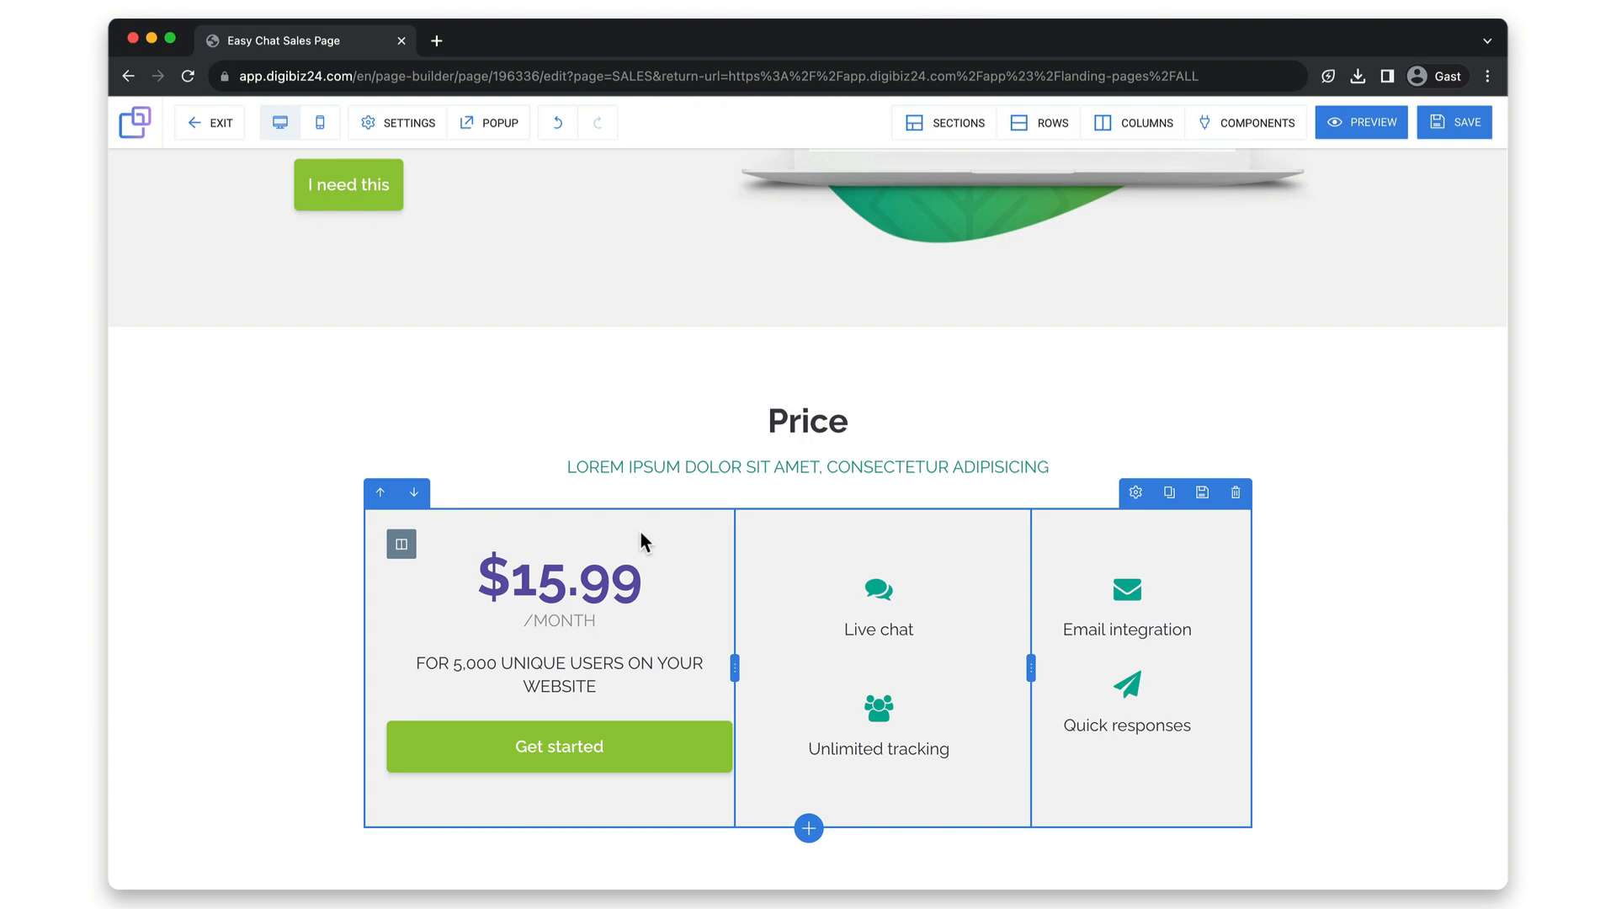
pyautogui.click(400, 545)
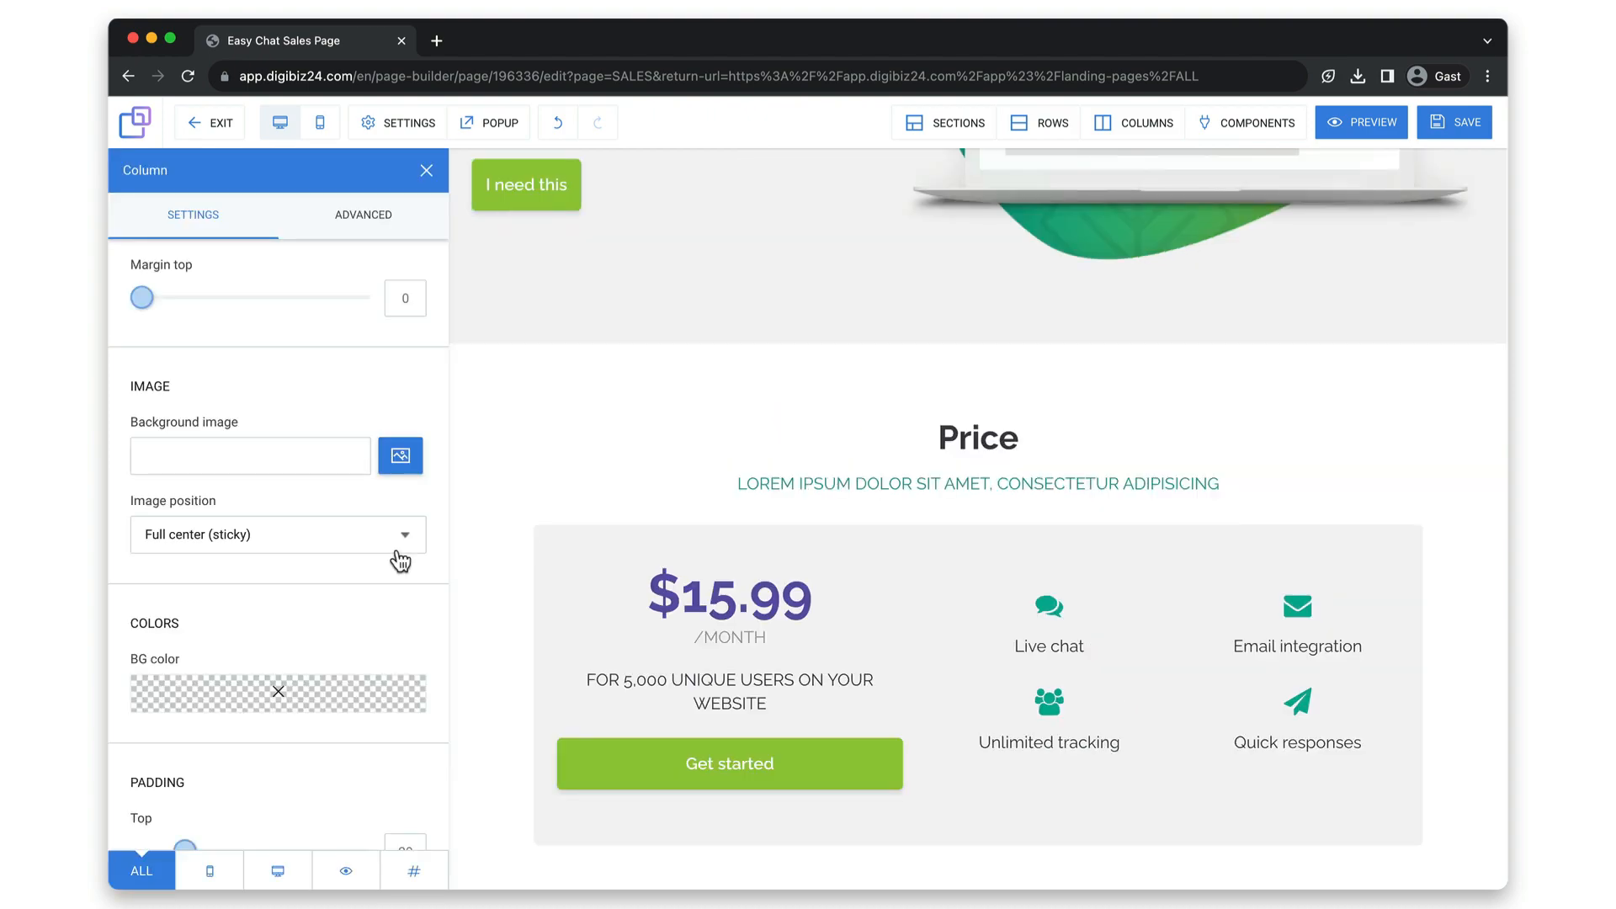
pyautogui.click(376, 709)
pyautogui.click(415, 535)
pyautogui.moveTo(308, 574); pyautogui.dragTo(175, 574)
pyautogui.click(584, 412)
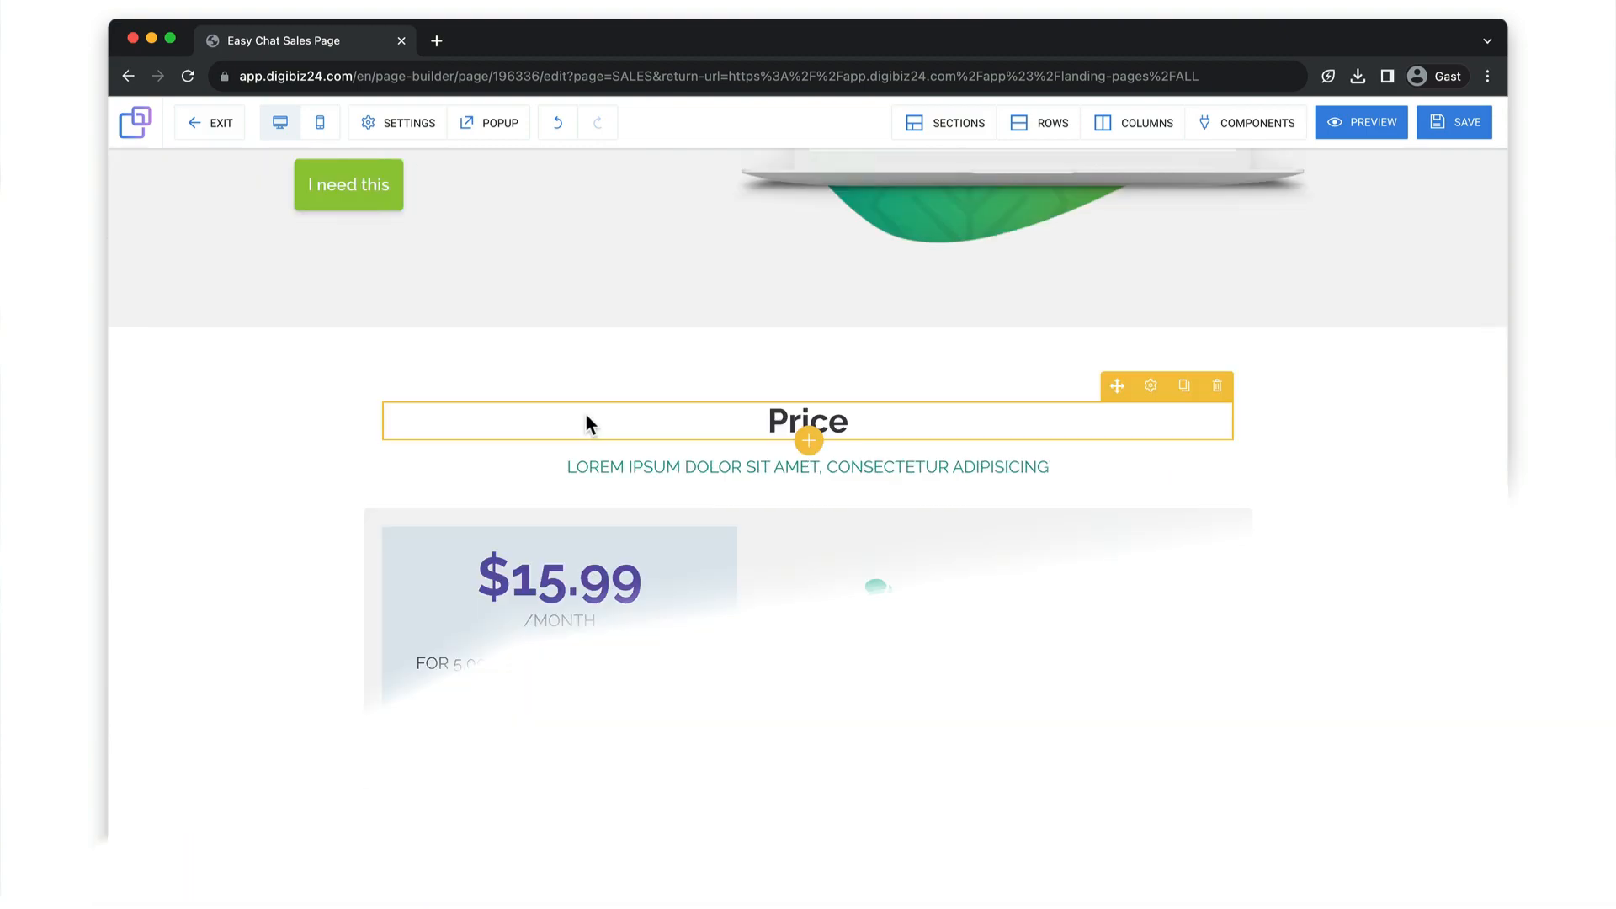